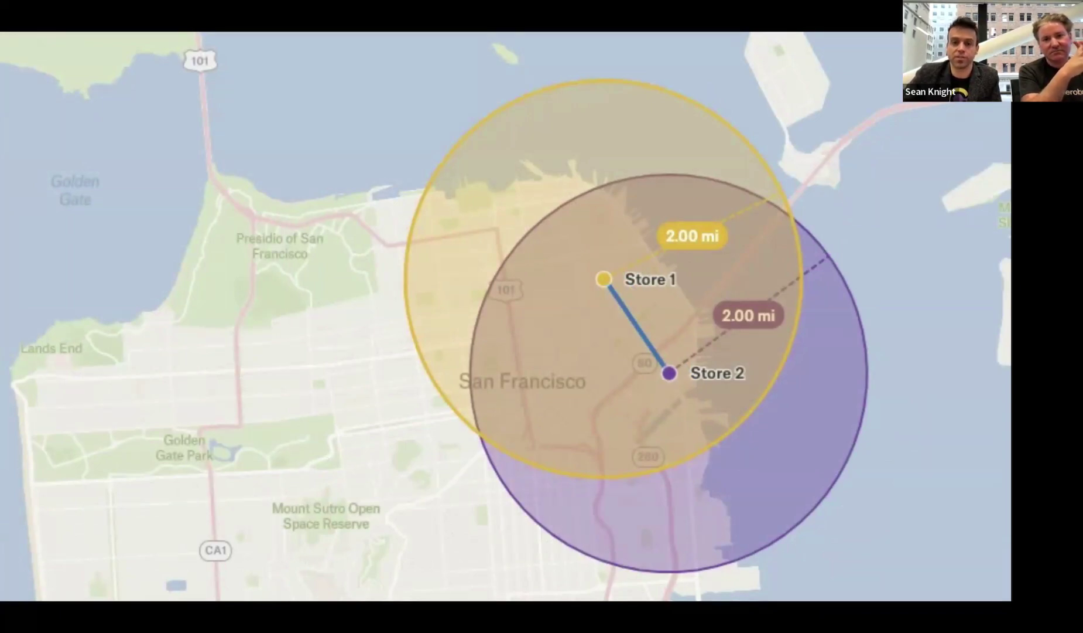
# Advance the presentation to the Demo slide, then end the slideshow and switch to the Taco_Wars_Webinar.ipynb notebook.
pyautogui.click(860, 195)
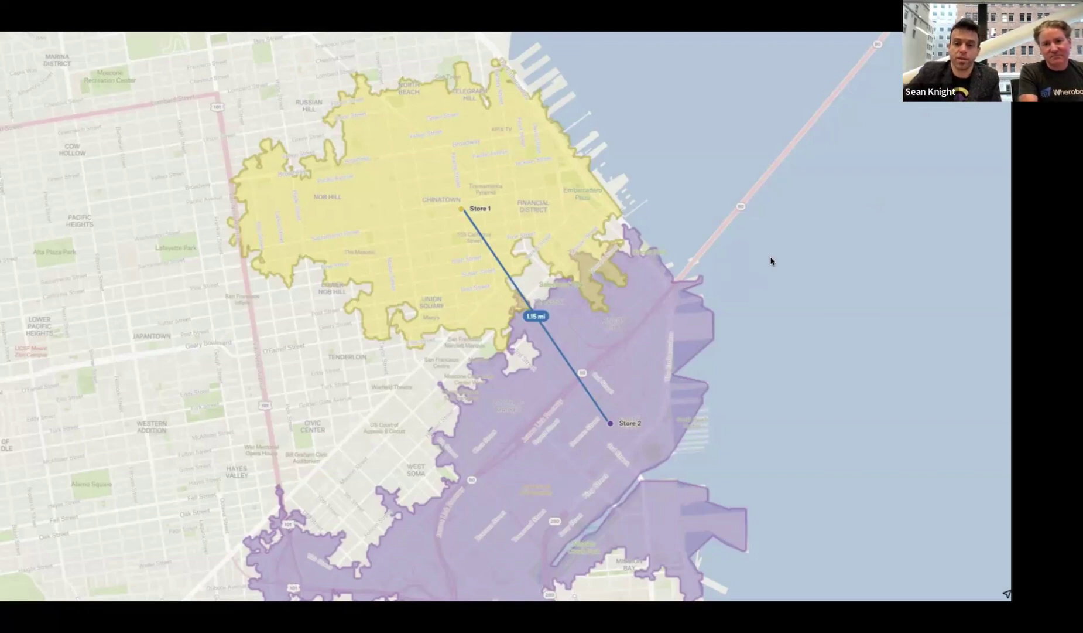
pyautogui.press('Right')
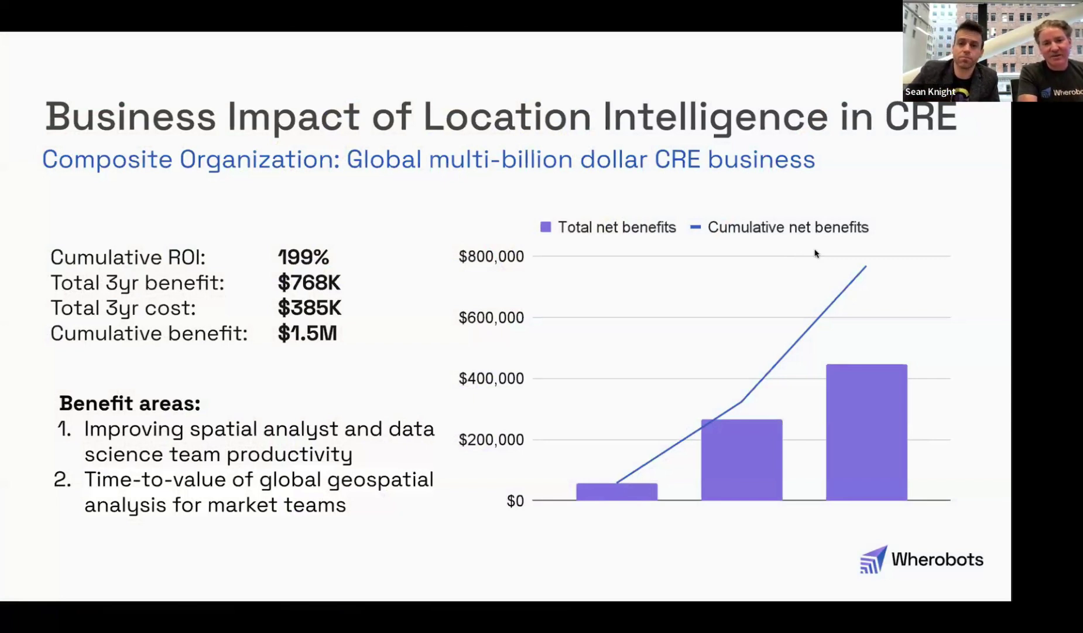
pyautogui.press('Right')
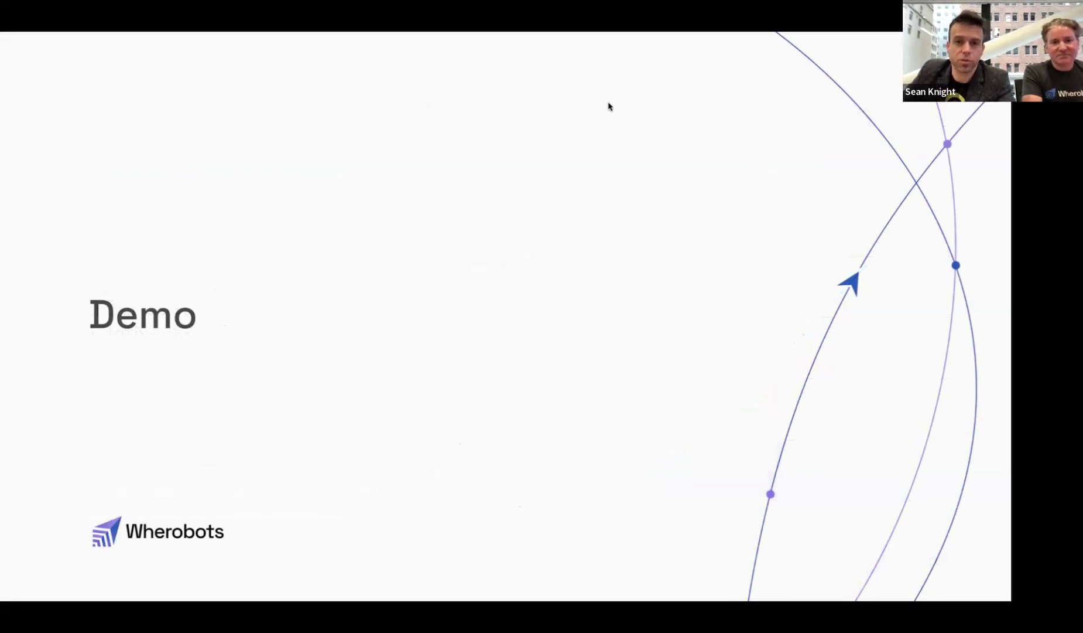
pyautogui.press('Escape')
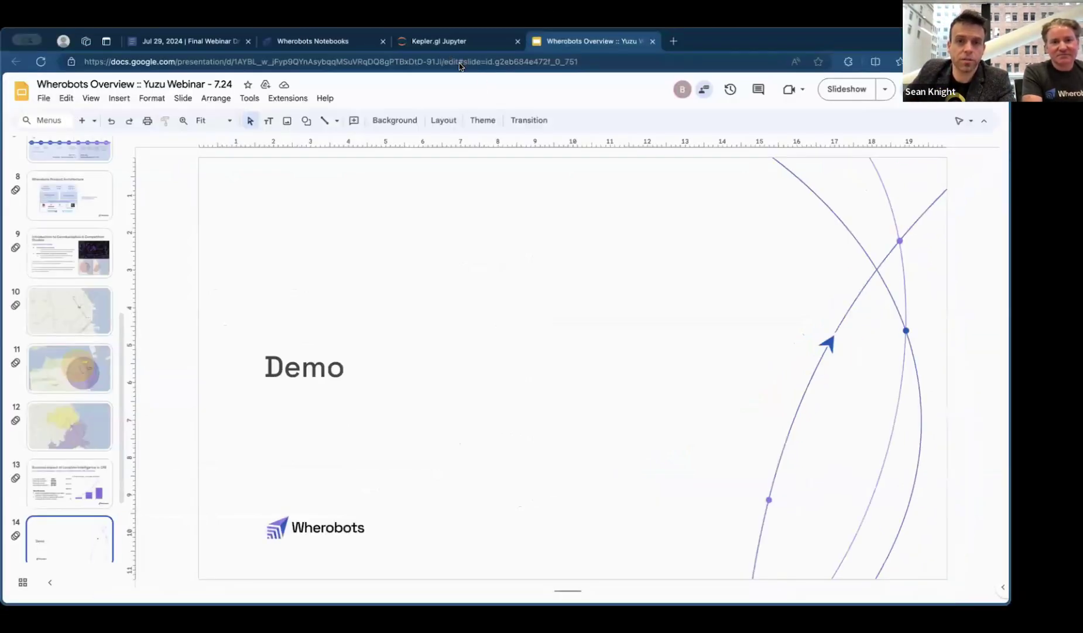
pyautogui.click(458, 43)
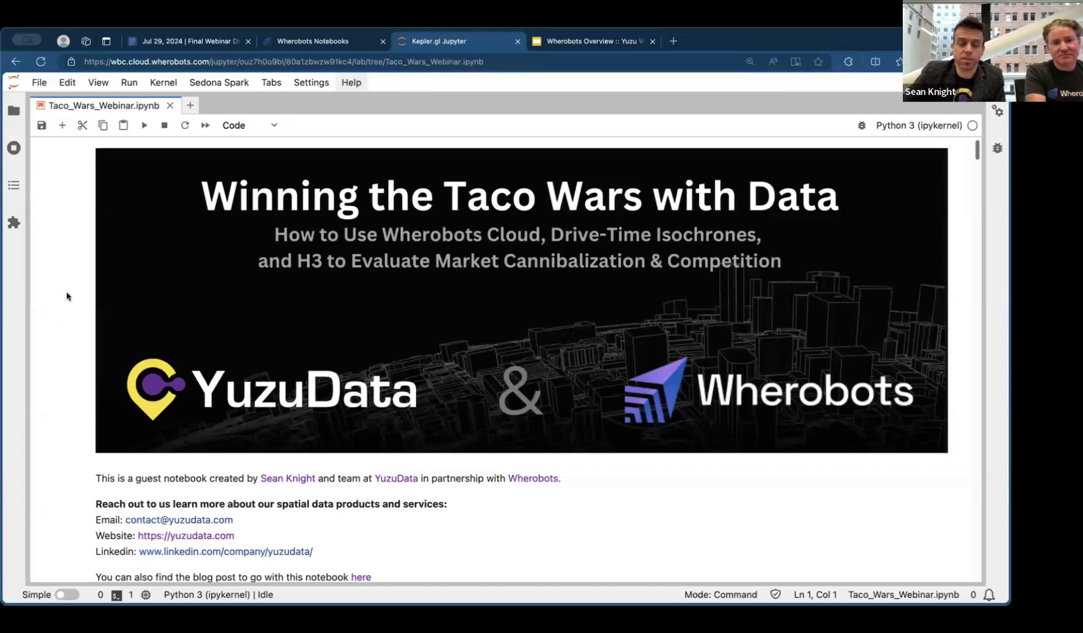
# Read the notebook's introduction on retail cannibalization and competition studies, through the library imports and SedonaContext setup.
pyautogui.scroll(-3, 65, 297)
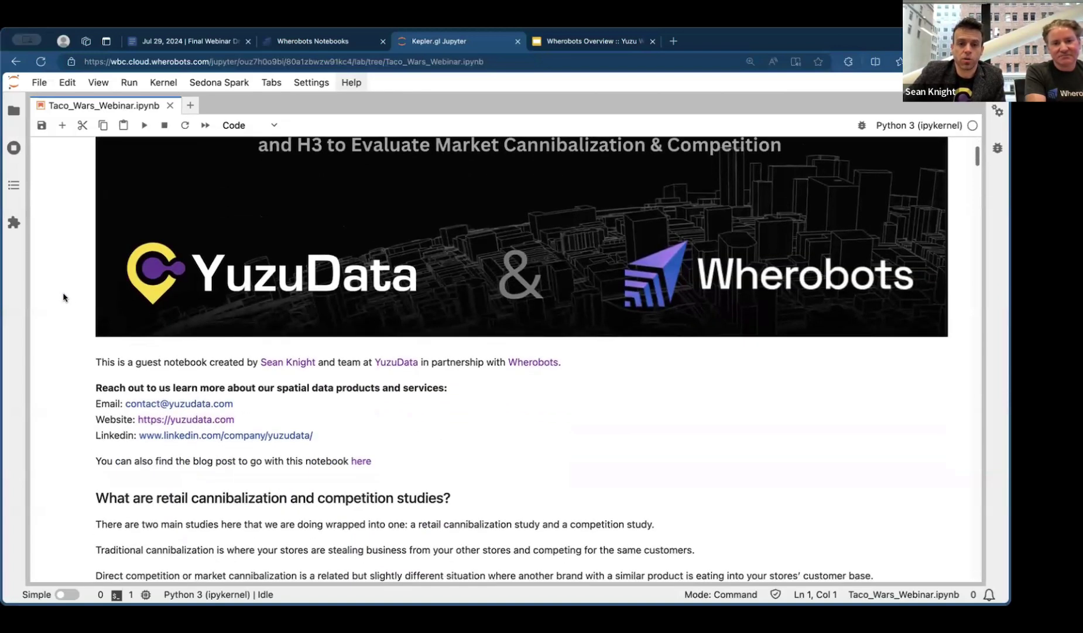
pyautogui.scroll(-5, 64, 297)
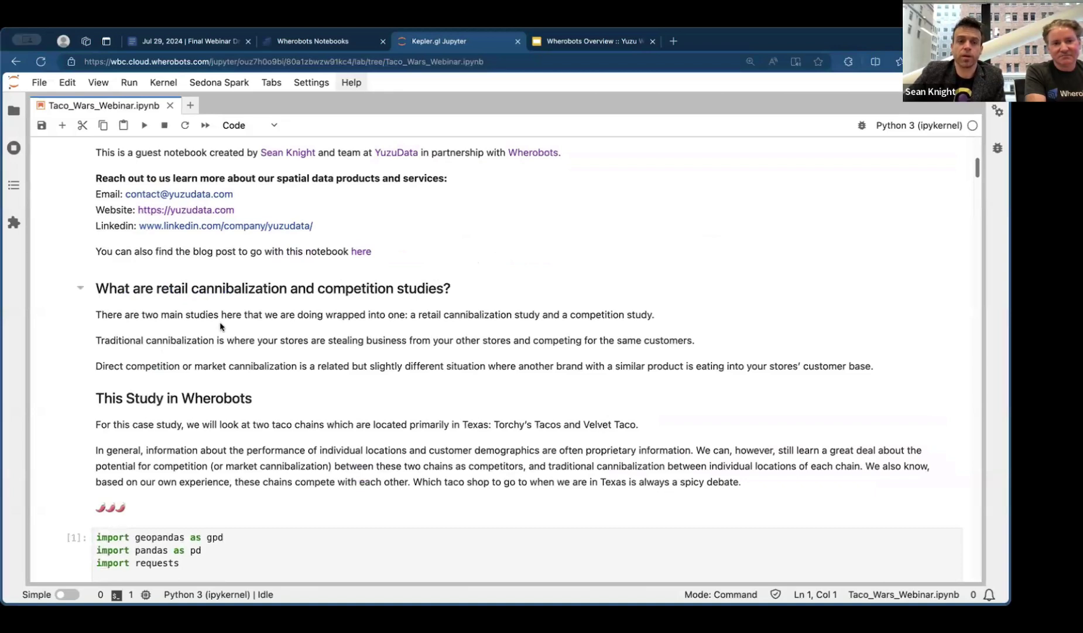
pyautogui.scroll(-3, 221, 331)
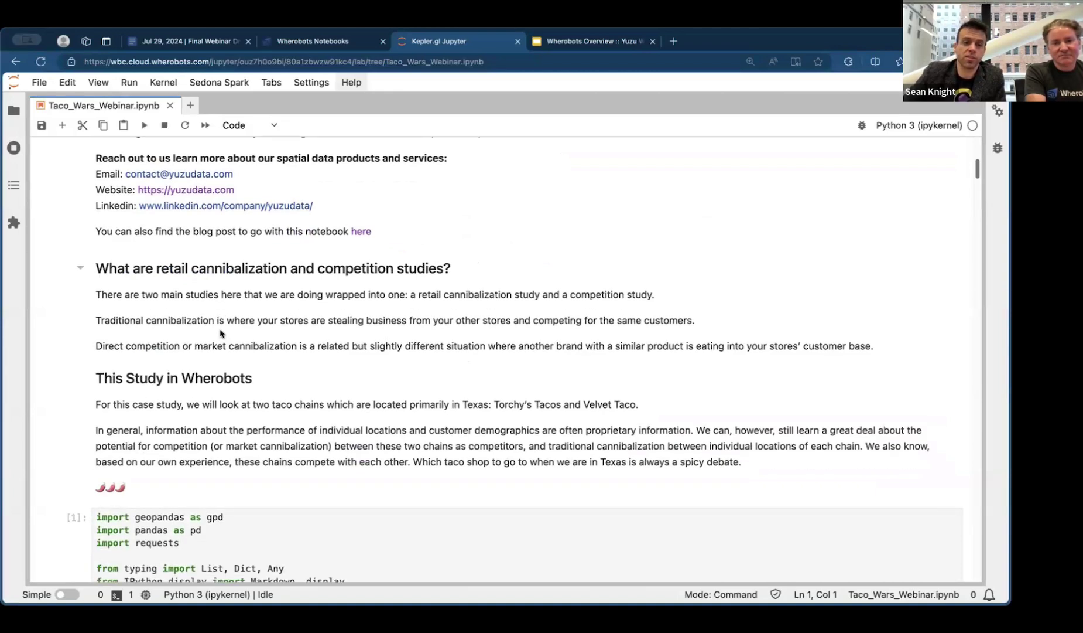
pyautogui.scroll(-3, 216, 312)
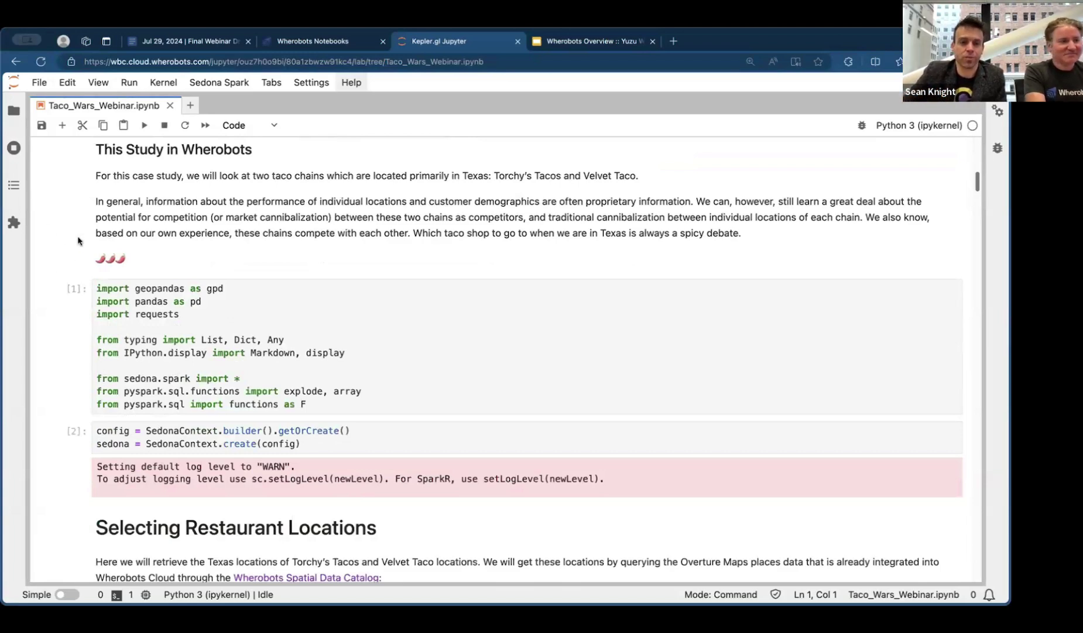
pyautogui.scroll(-3, 81, 244)
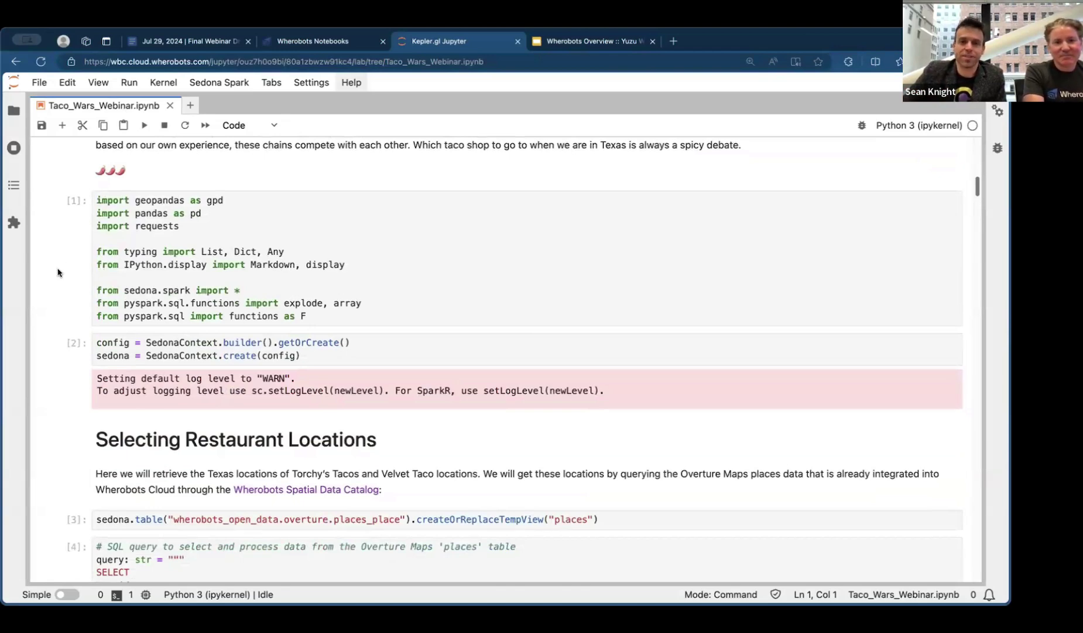
# Review the Selecting Restaurant Locations section, covering the Overture Maps places query for Torchy's Tacos and Velvet Taco and its output table.
pyautogui.scroll(-4, 57, 290)
pyautogui.scroll(-4, 57, 292)
pyautogui.scroll(-2, 56, 292)
pyautogui.scroll(1, 59, 292)
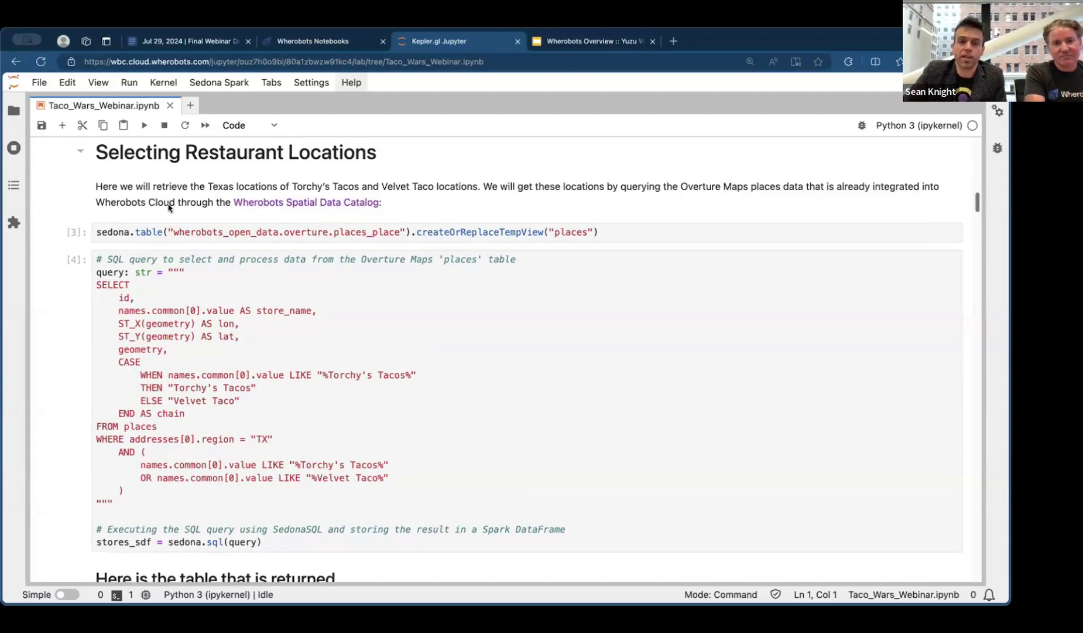
pyautogui.scroll(-2, 659, 210)
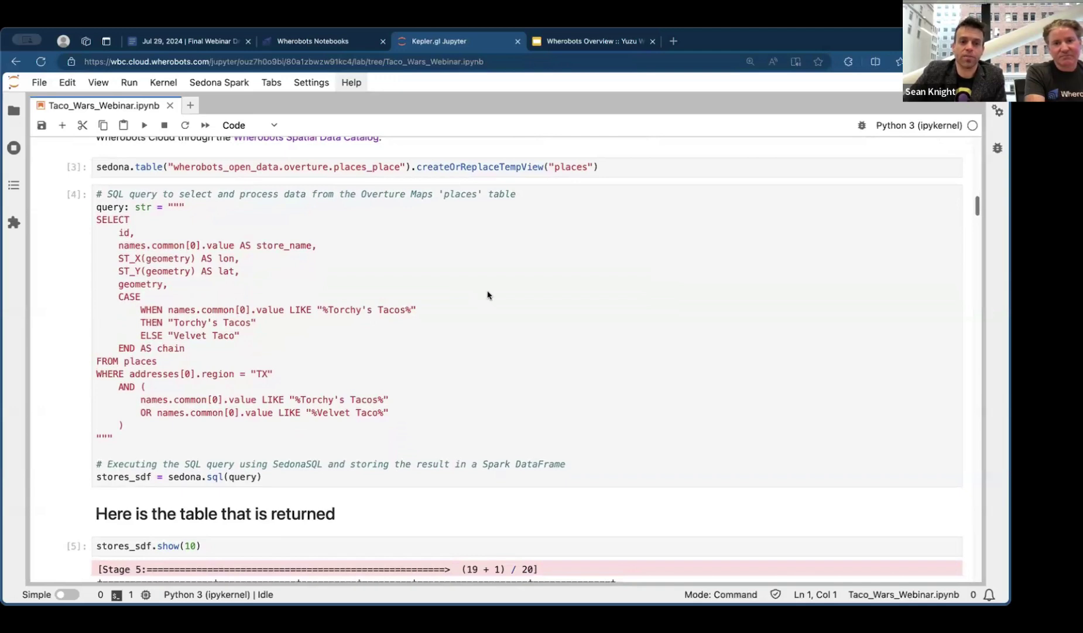
pyautogui.scroll(-1, 488, 296)
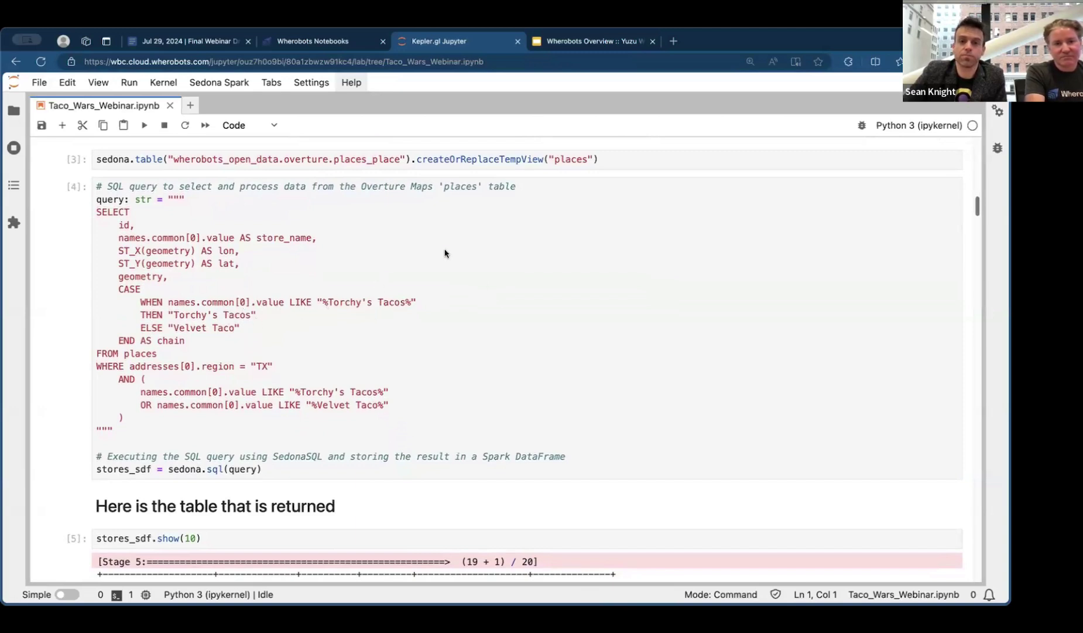
pyautogui.scroll(-8, 445, 253)
pyautogui.scroll(-4, 445, 253)
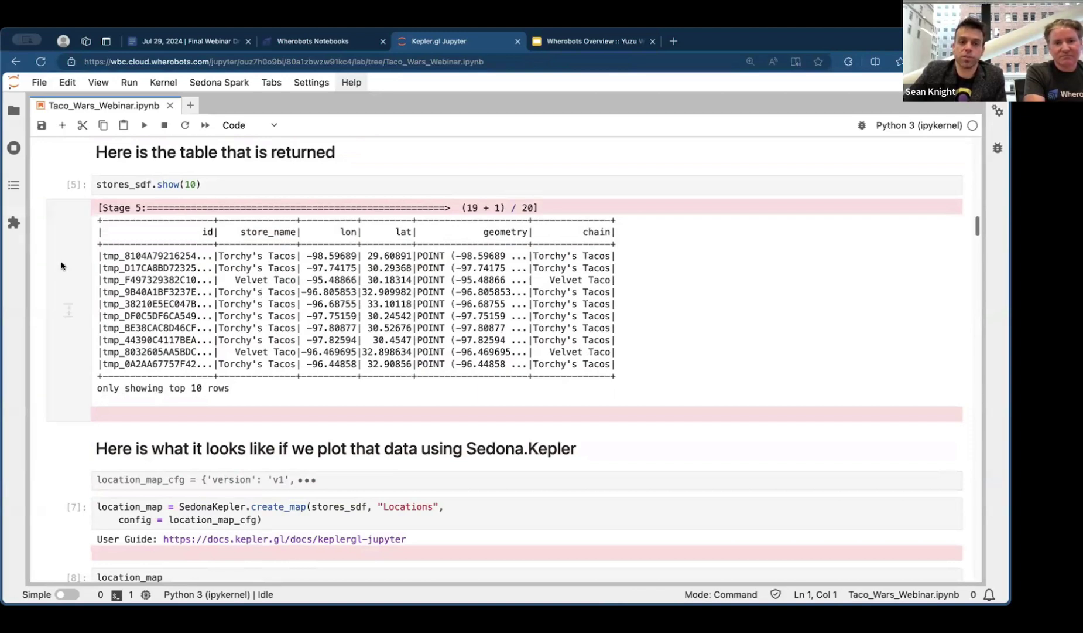
# Examine the store locations around Austin on the Kepler map plotted from stores_sdf.
pyautogui.scroll(-5, 61, 265)
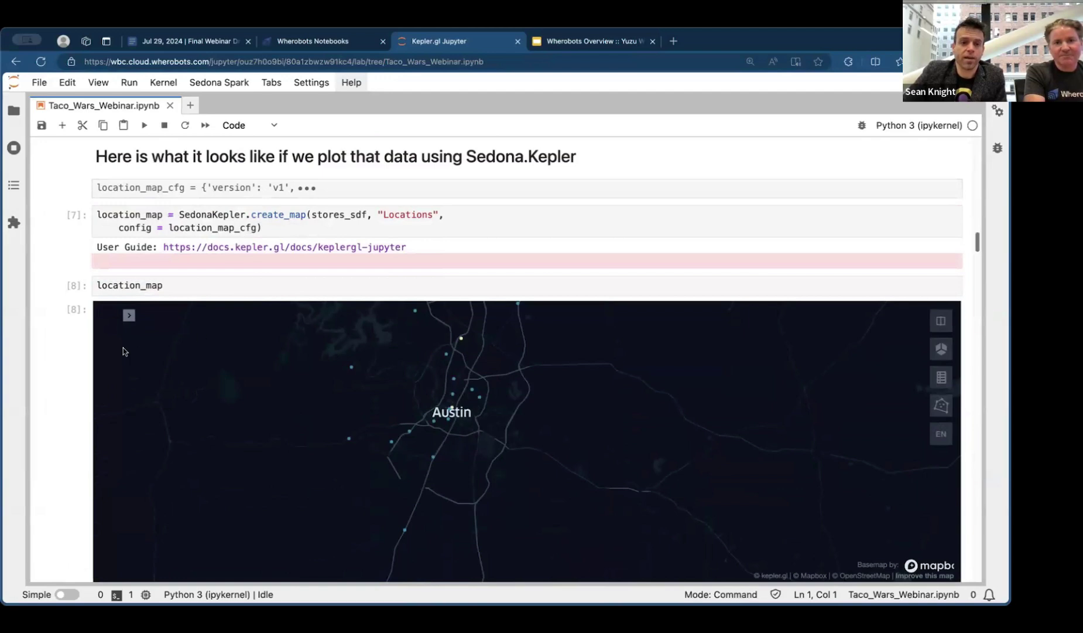
pyautogui.scroll(-1, 82, 342)
pyautogui.scroll(2, 429, 399)
pyautogui.click(395, 400)
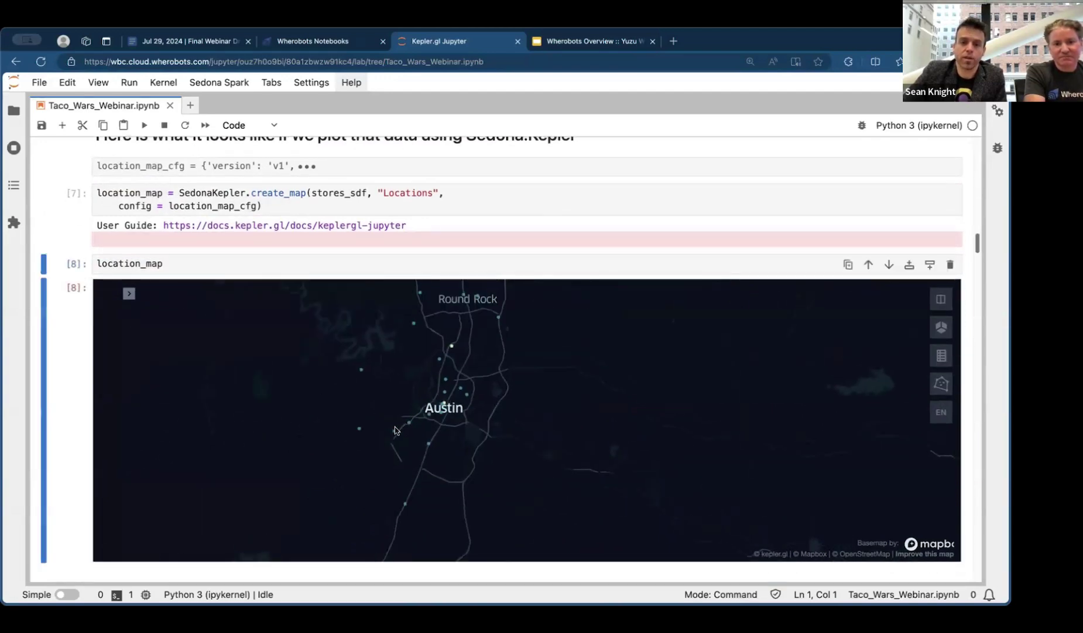
pyautogui.scroll(3, 460, 378)
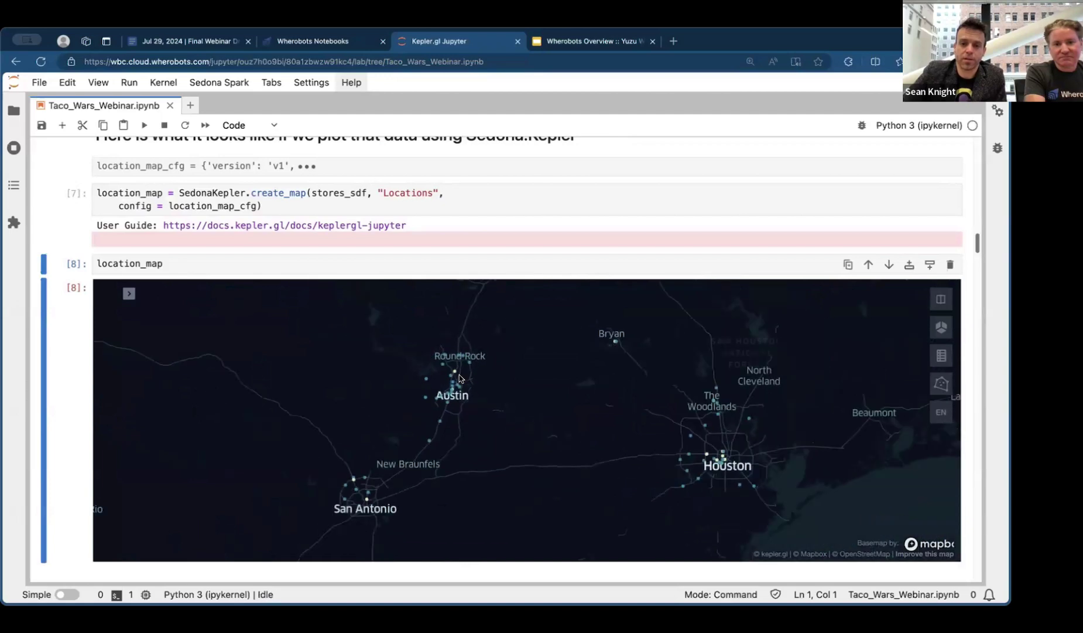
pyautogui.scroll(-5, 459, 386)
pyautogui.scroll(-3, 445, 380)
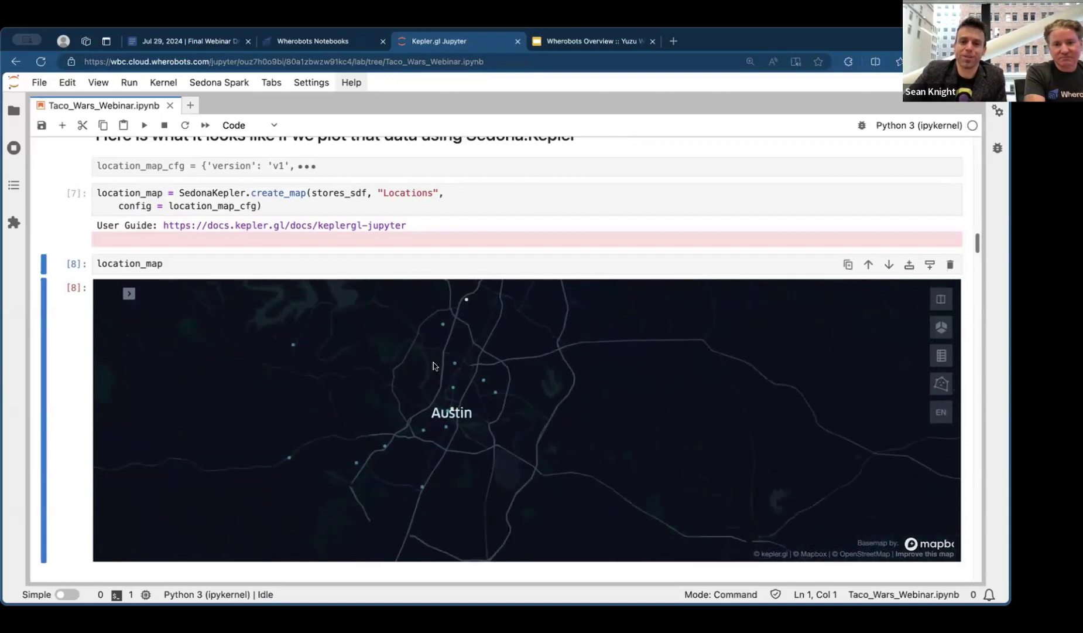
pyautogui.scroll(2, 439, 369)
pyautogui.scroll(-2, 418, 411)
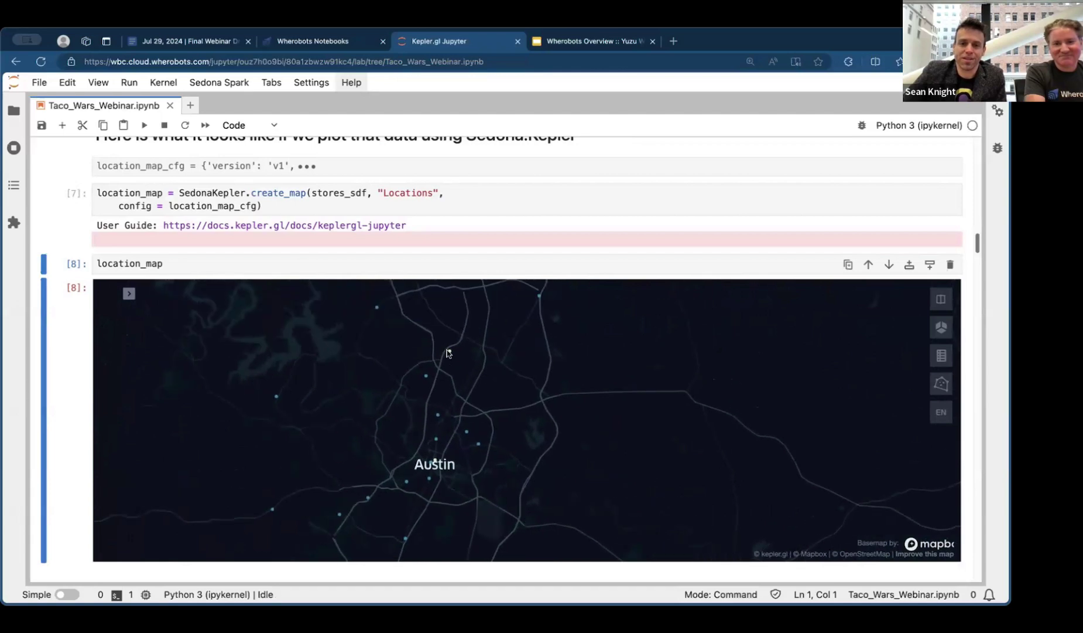
pyautogui.moveTo(449, 353)
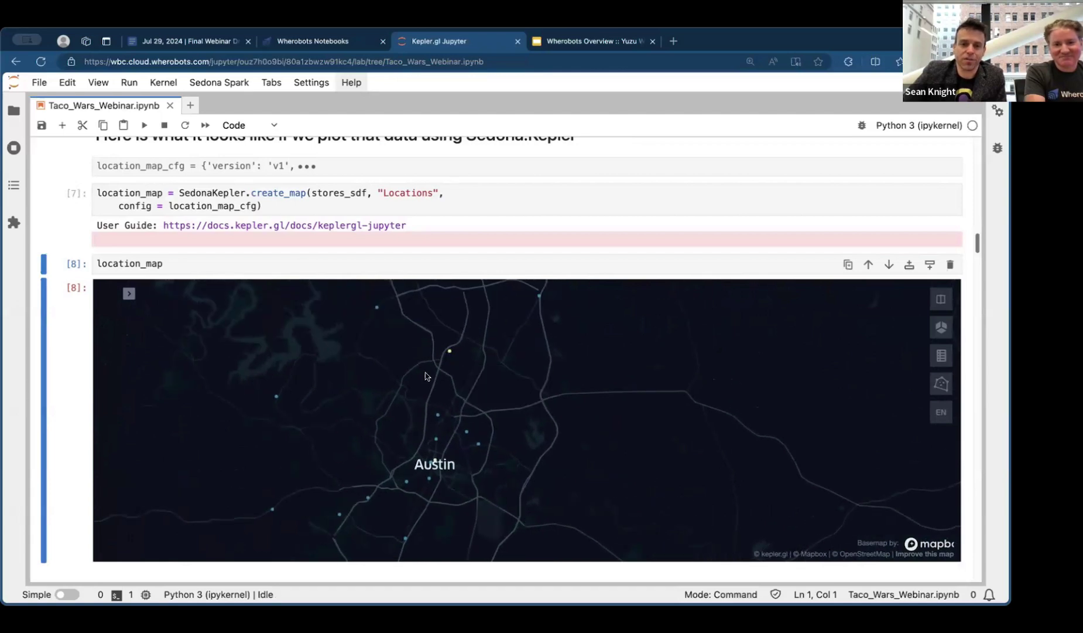
pyautogui.moveTo(424, 377)
# Compare the store clusters across Texas on the location map, closing in on the Dallas–Fort Worth area.
pyautogui.scroll(-5, 416, 409)
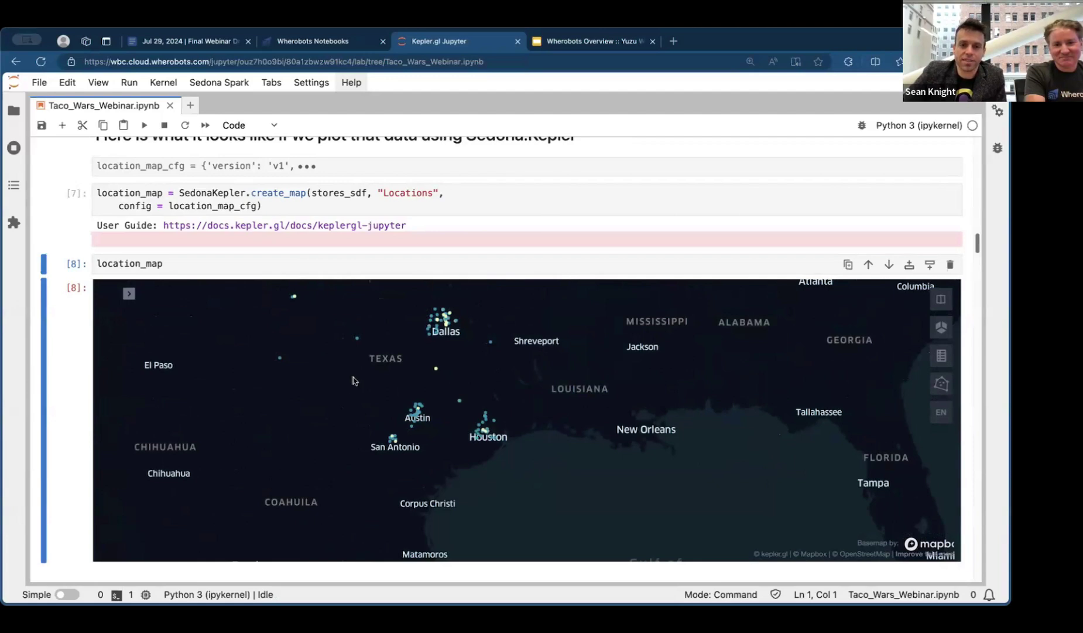
pyautogui.scroll(3, 447, 386)
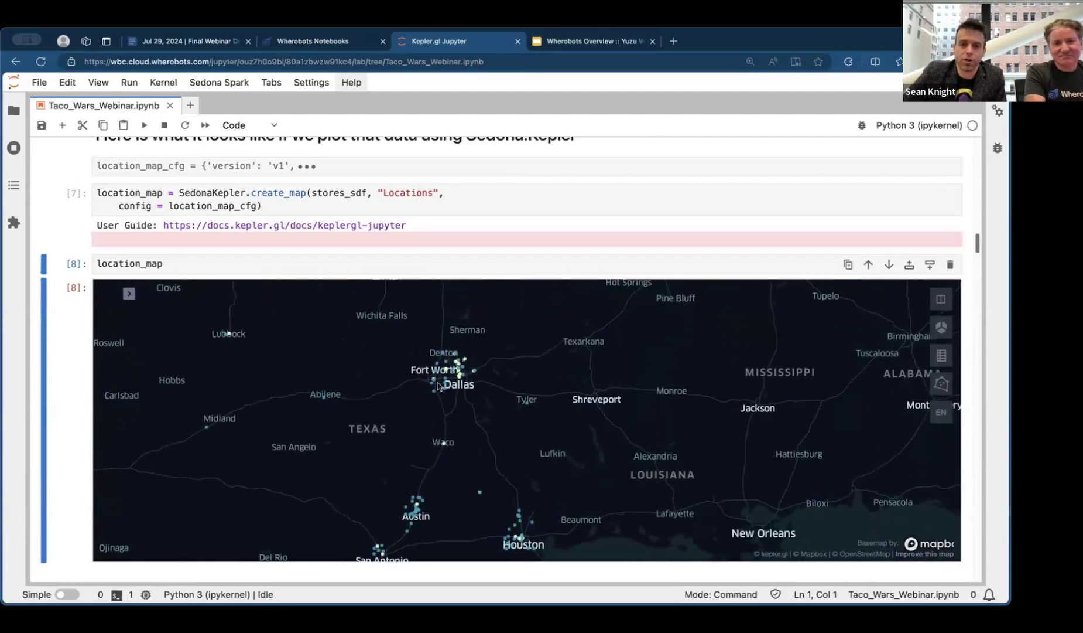
pyautogui.scroll(5, 446, 385)
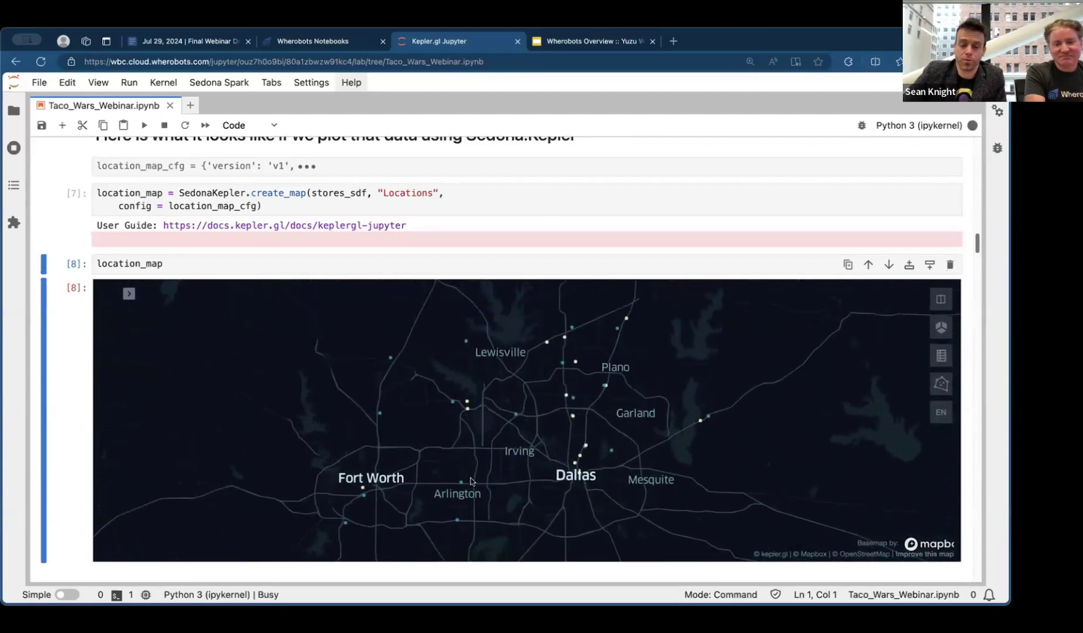
# Review the drive-time isochrone section and its helper functions fetch_isochrone_data and generate_multiple_isochrones.
pyautogui.scroll(-3, 60, 356)
pyautogui.scroll(-5, 61, 356)
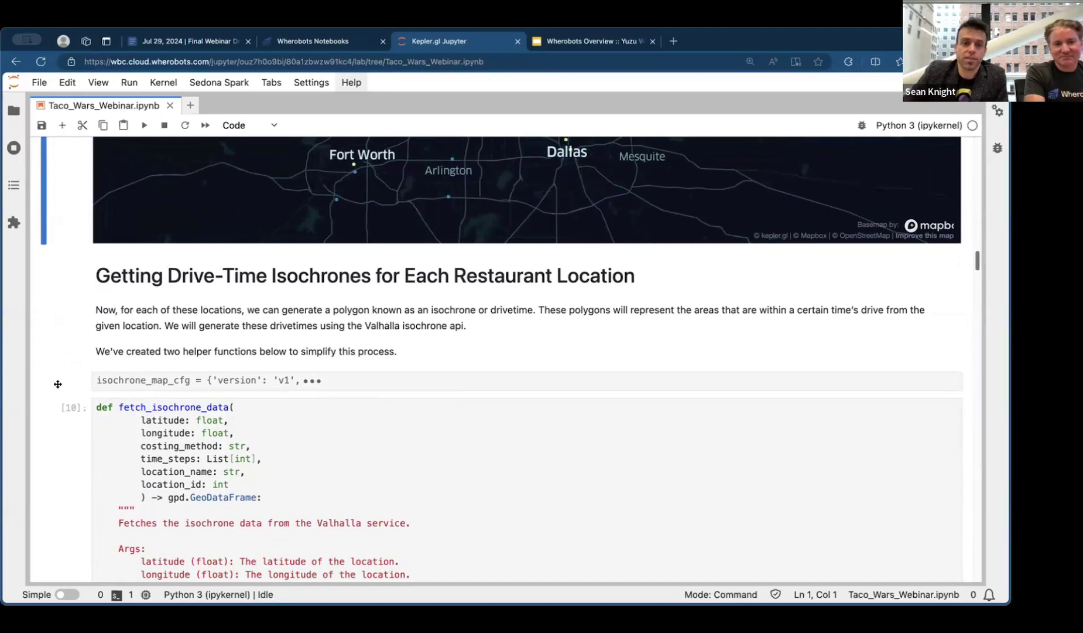
pyautogui.scroll(-4, 52, 346)
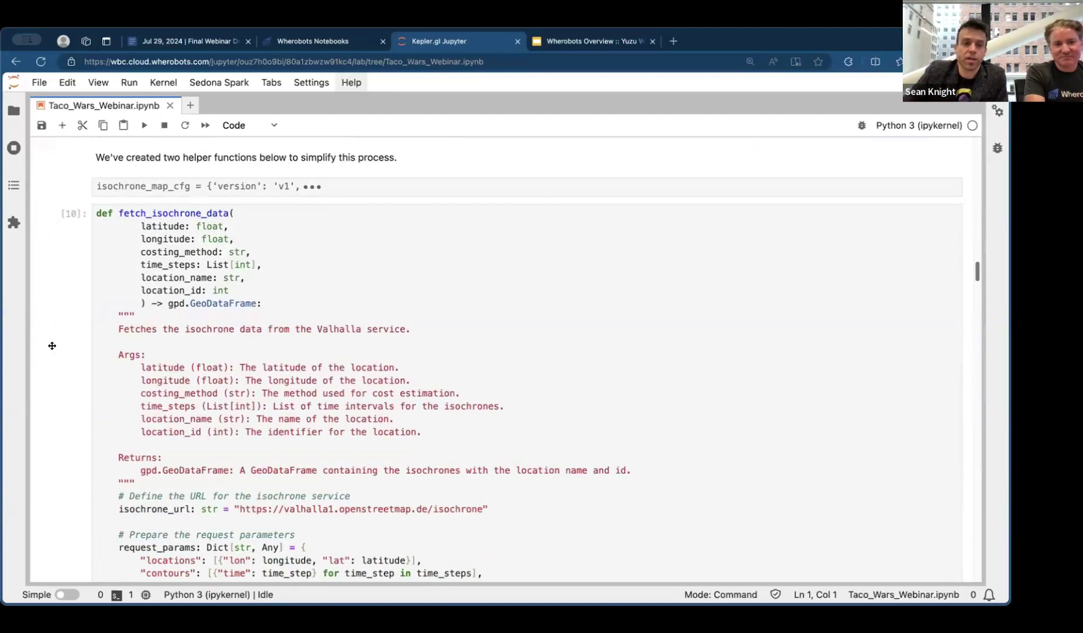
pyautogui.scroll(-10, 54, 315)
pyautogui.scroll(-2, 52, 316)
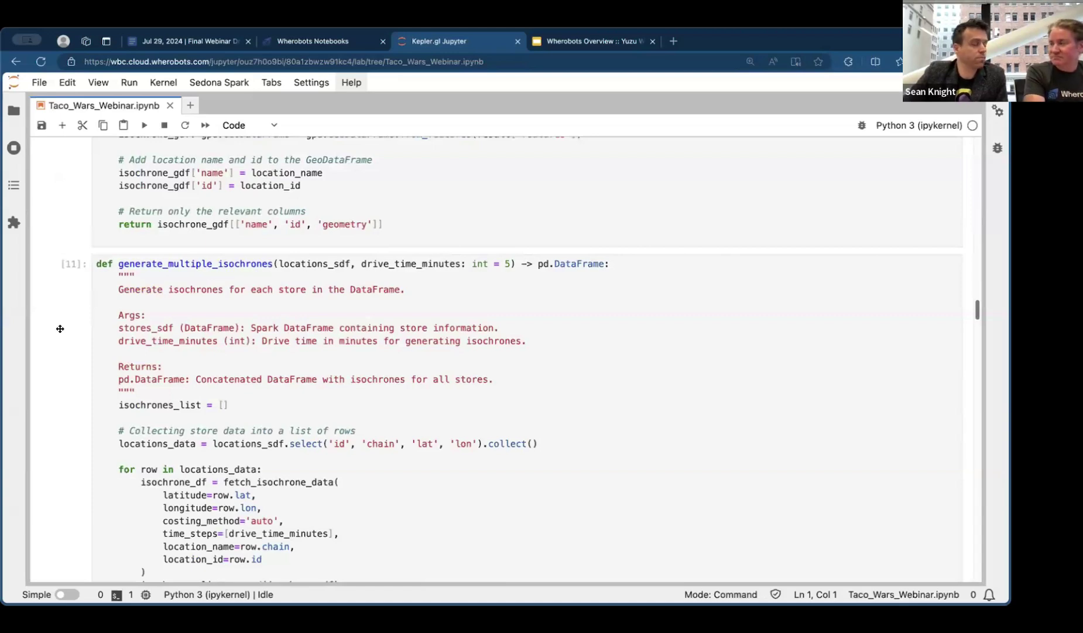
pyautogui.scroll(5, 67, 319)
pyautogui.scroll(2, 69, 319)
pyautogui.scroll(-7, 70, 317)
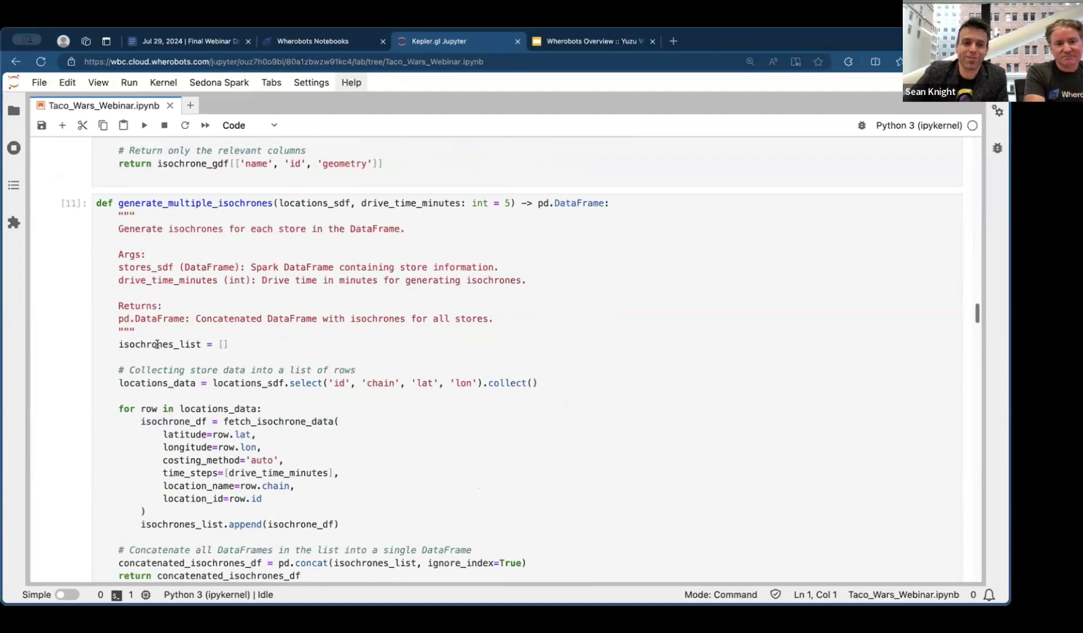
# Review the cells that load the saved 5-minute drive-time isochrones from CSV and plot them with SedonaKepler.
pyautogui.scroll(-8, 82, 317)
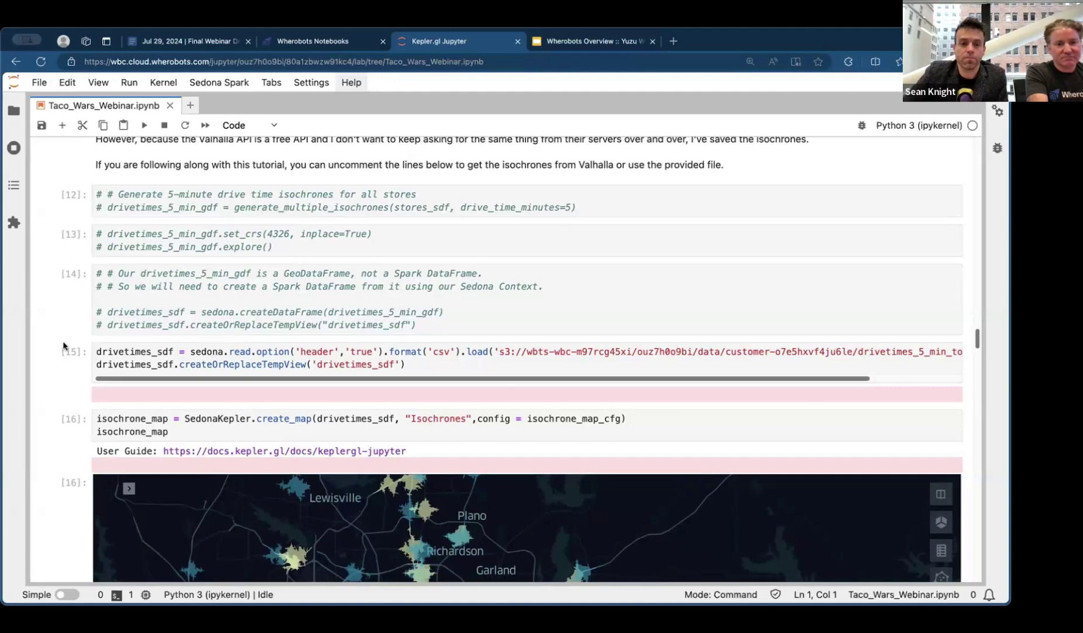
pyautogui.scroll(-4, 64, 346)
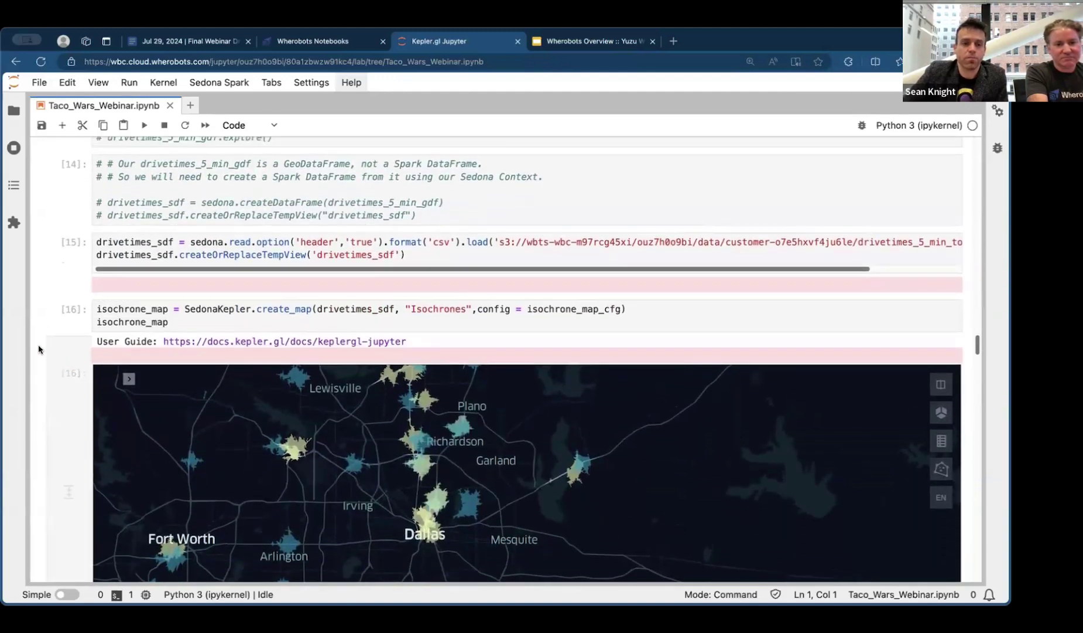
pyautogui.scroll(-7, 51, 345)
pyautogui.scroll(-2, 331, 275)
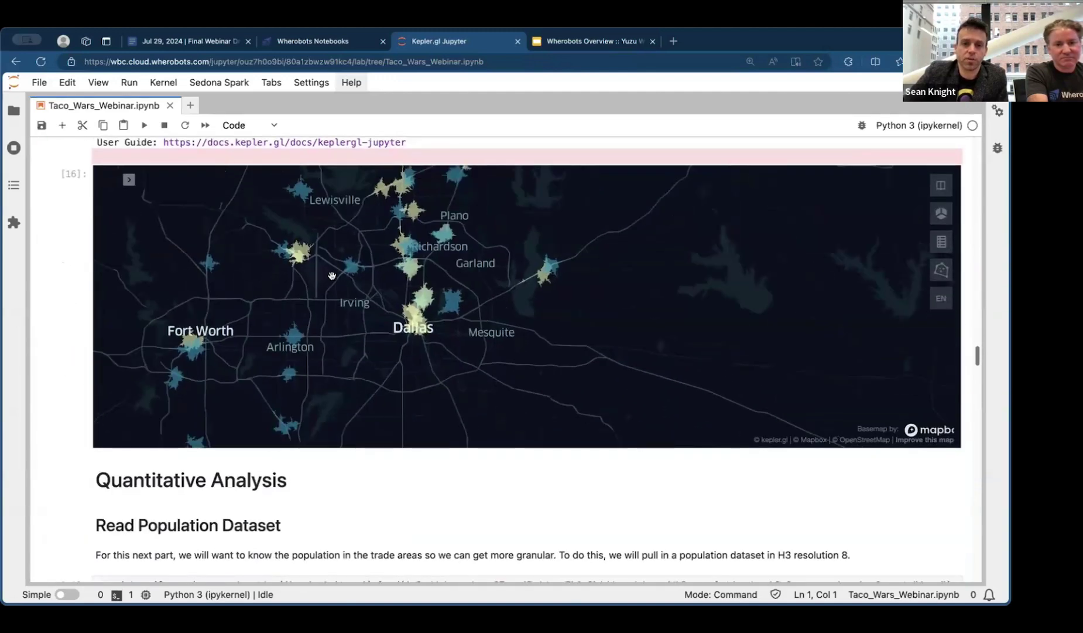
# Inspect the overlapping drive-time isochrones of the two taco chains around Dallas on the isochrone map.
pyautogui.scroll(-6, 331, 275)
pyautogui.scroll(-3, 331, 276)
pyautogui.scroll(4, 339, 280)
pyautogui.moveTo(341, 285); pyautogui.dragTo(369, 269)
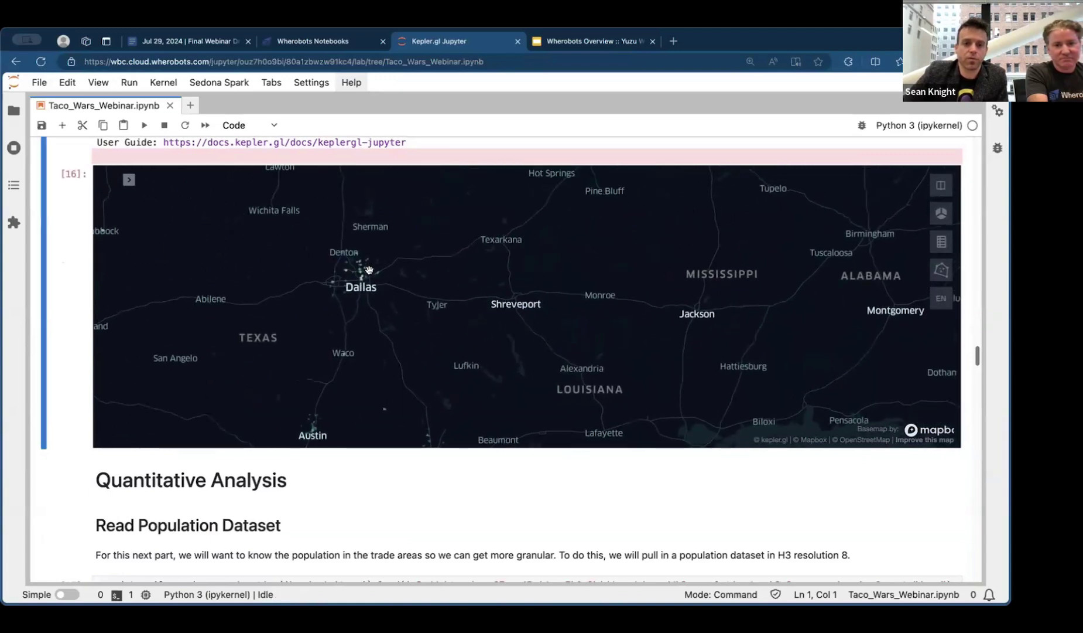
pyautogui.scroll(10, 369, 269)
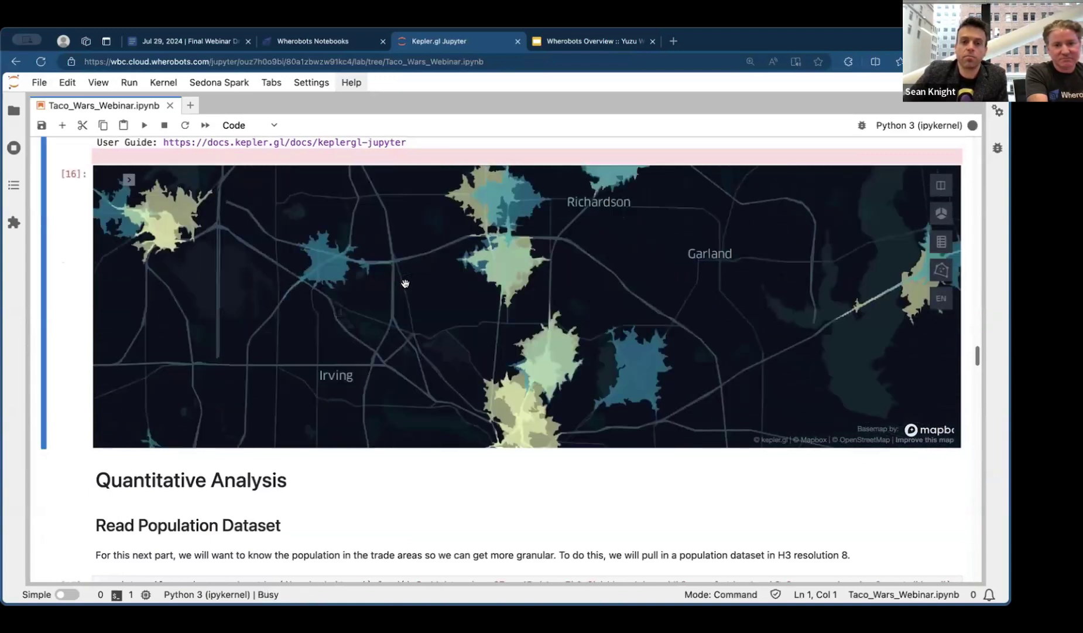
pyautogui.scroll(-3, 398, 285)
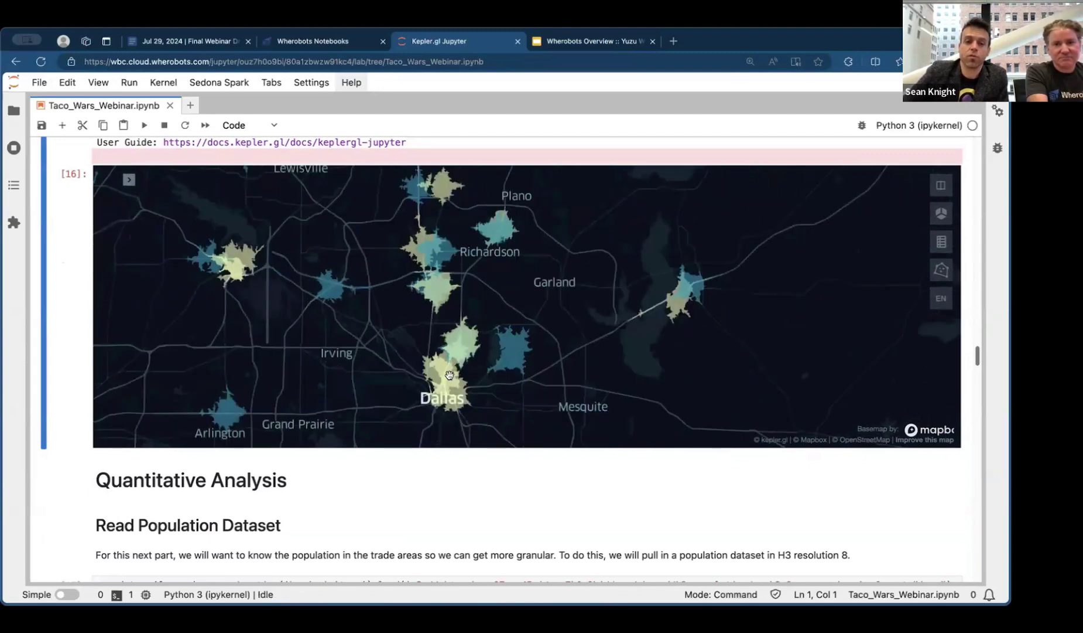
pyautogui.moveTo(432, 376)
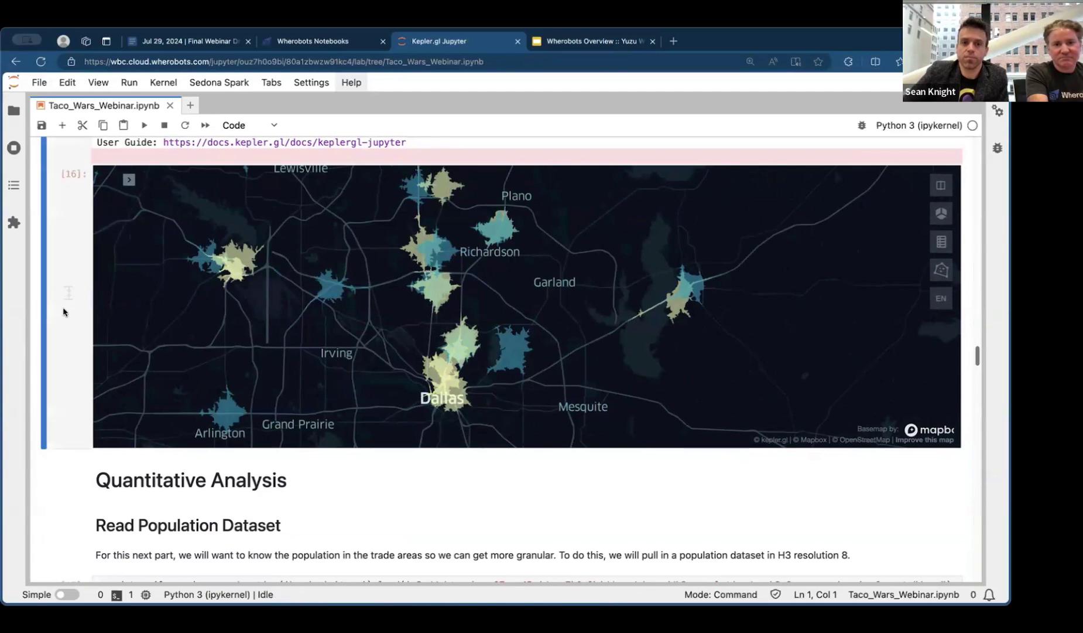
pyautogui.scroll(-3, 64, 314)
pyautogui.scroll(3, 63, 313)
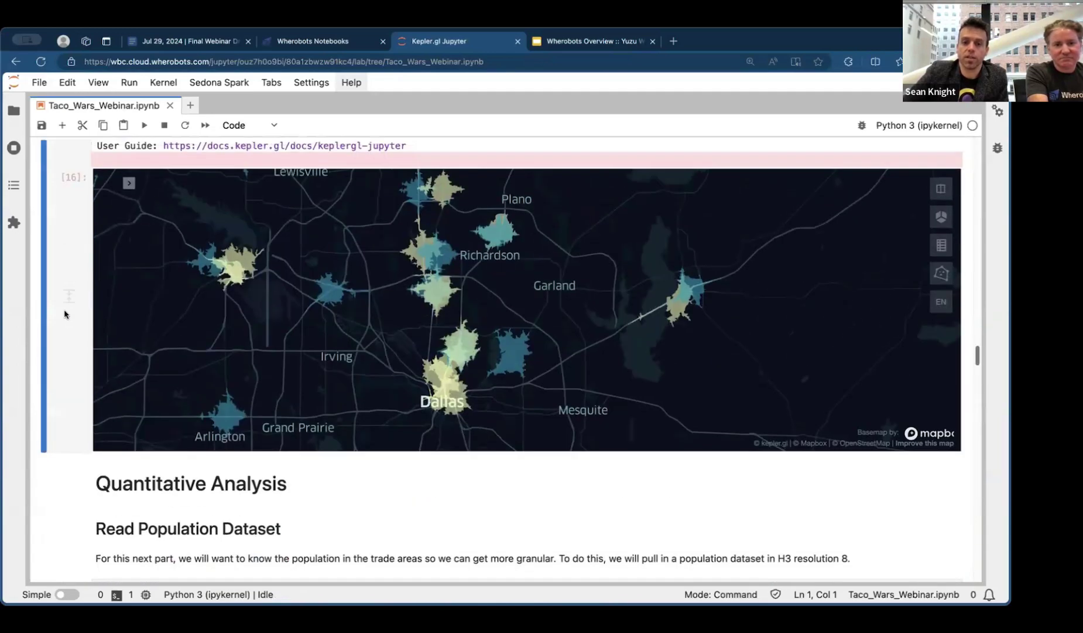
# Review the Read Population Dataset section, including the cell loading us_h3_8_pop.geojson and its table of H3 cell IDs with population.
pyautogui.scroll(-5, 66, 320)
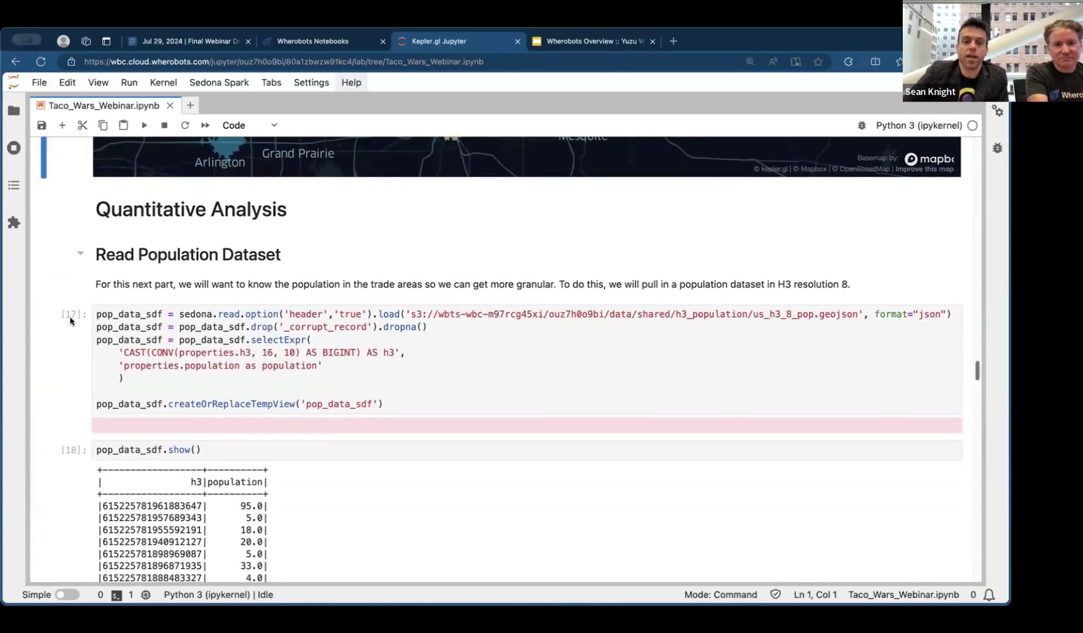
pyautogui.scroll(-1, 70, 320)
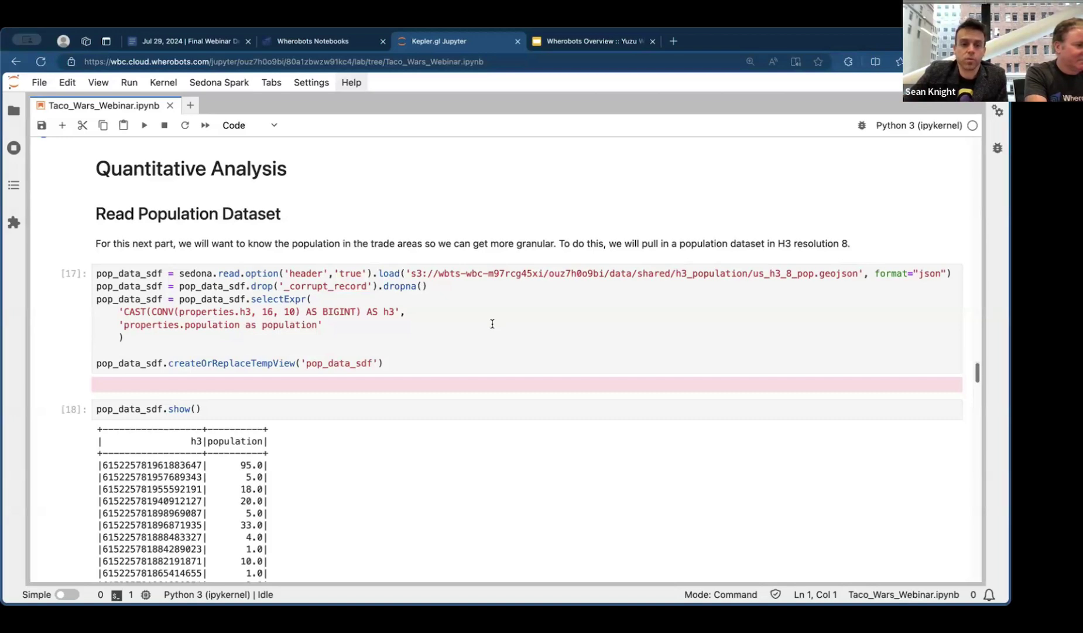
pyautogui.scroll(-5, 48, 264)
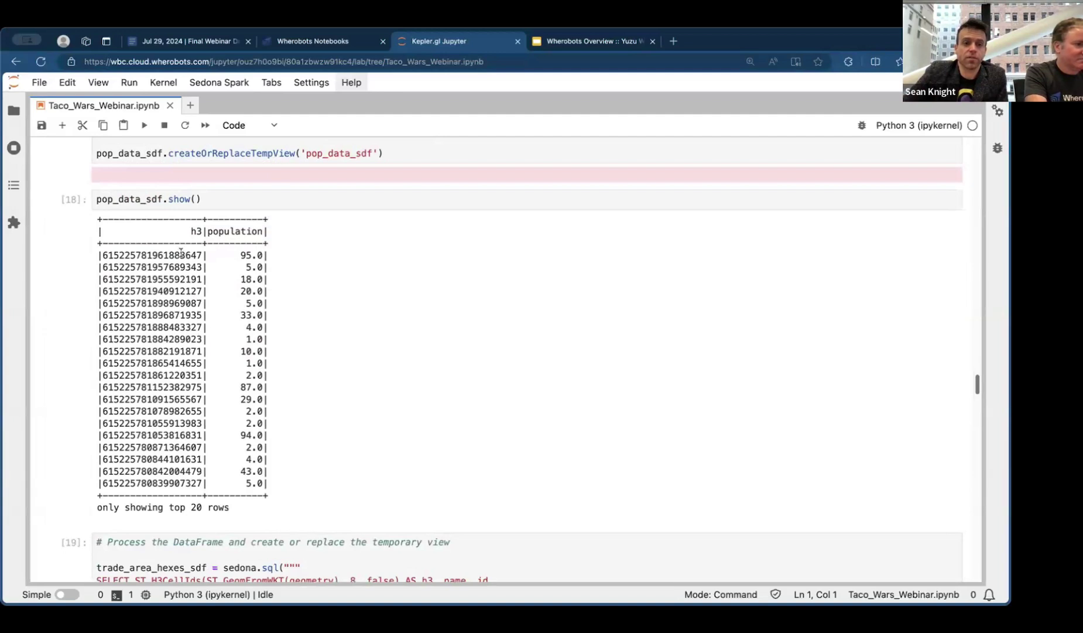
pyautogui.doubleClick(119, 258)
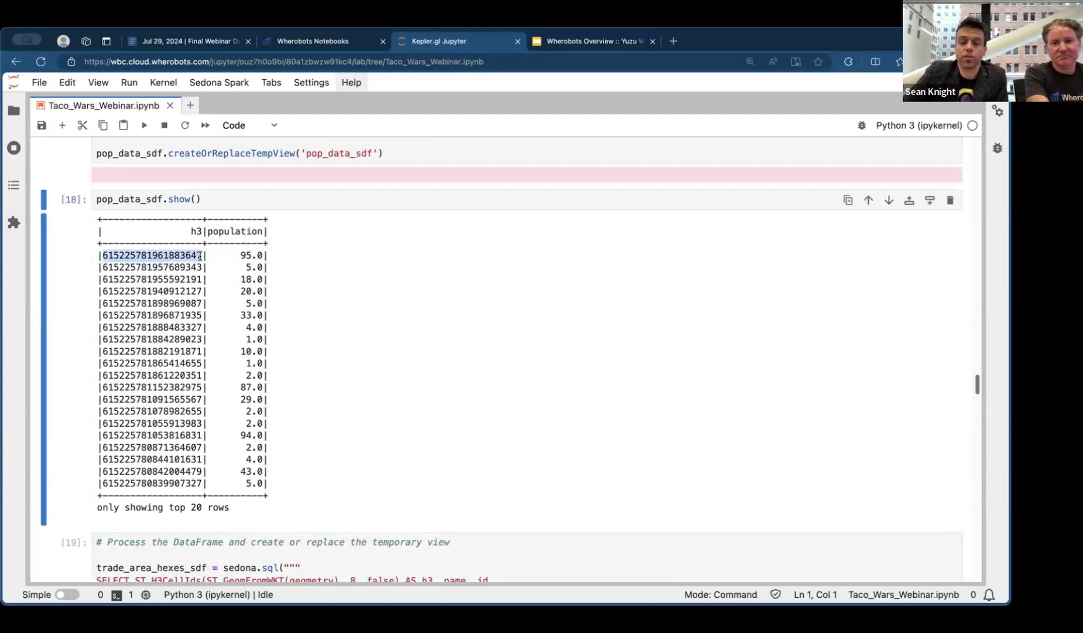
pyautogui.click(170, 259)
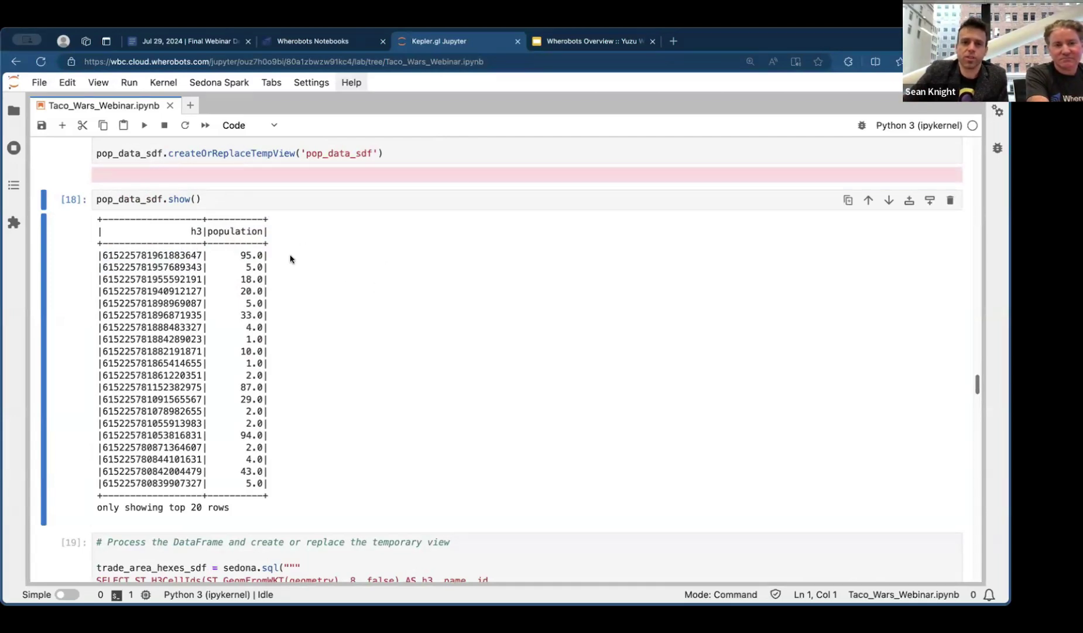
# Examine how the drive-time isochrones are converted to resolution 8 H3 cells and joined with population in trade_area_hexes_sdf.
pyautogui.scroll(-5, 68, 272)
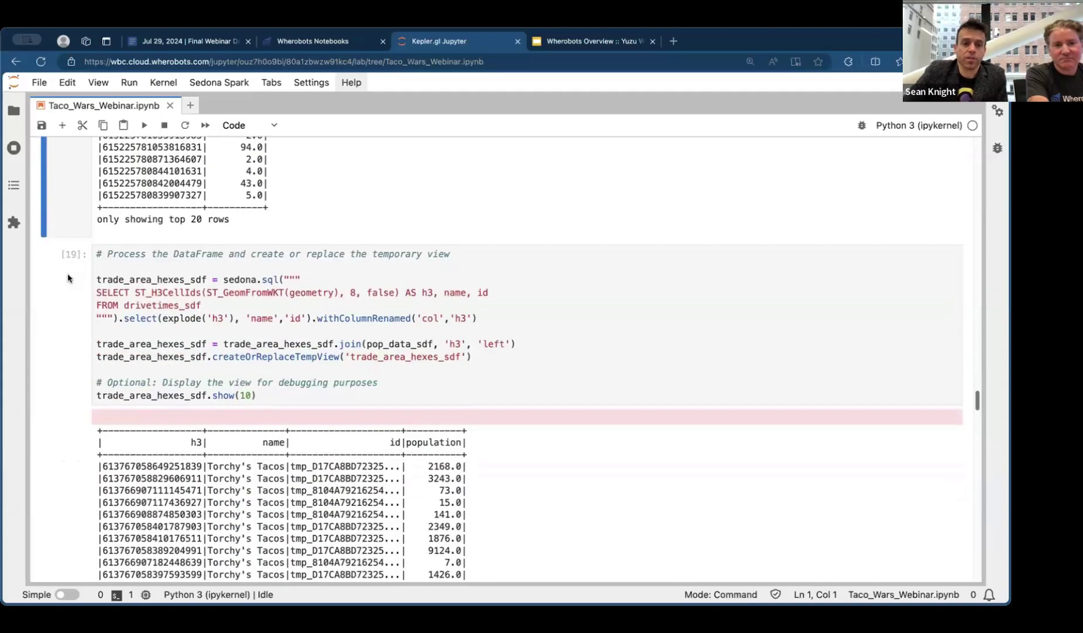
pyautogui.scroll(-1, 68, 277)
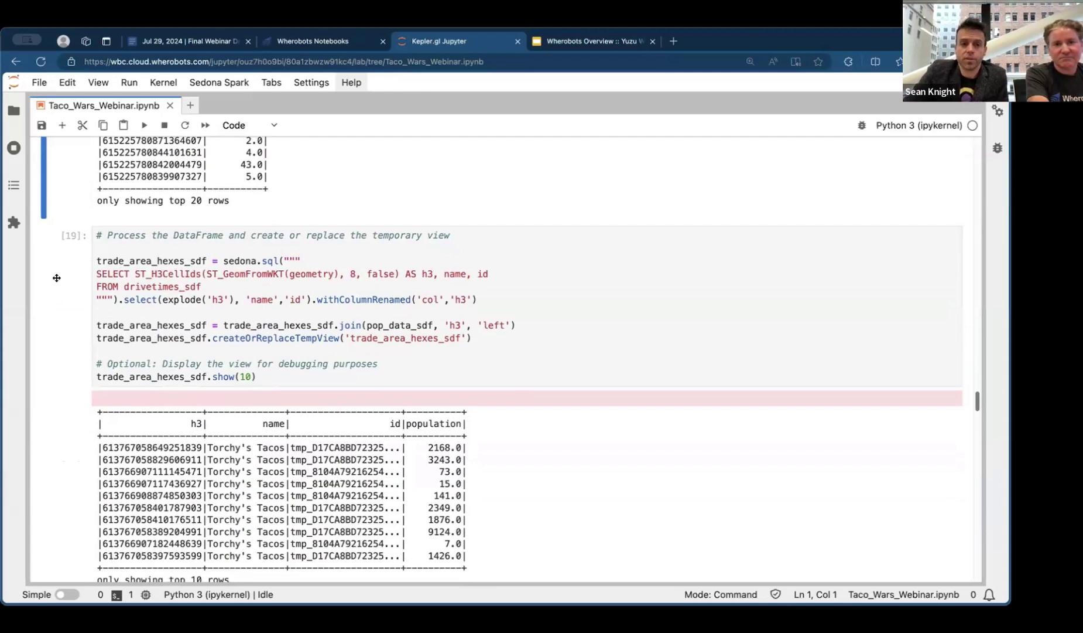
pyautogui.scroll(15, 56, 278)
pyautogui.scroll(-2, 351, 322)
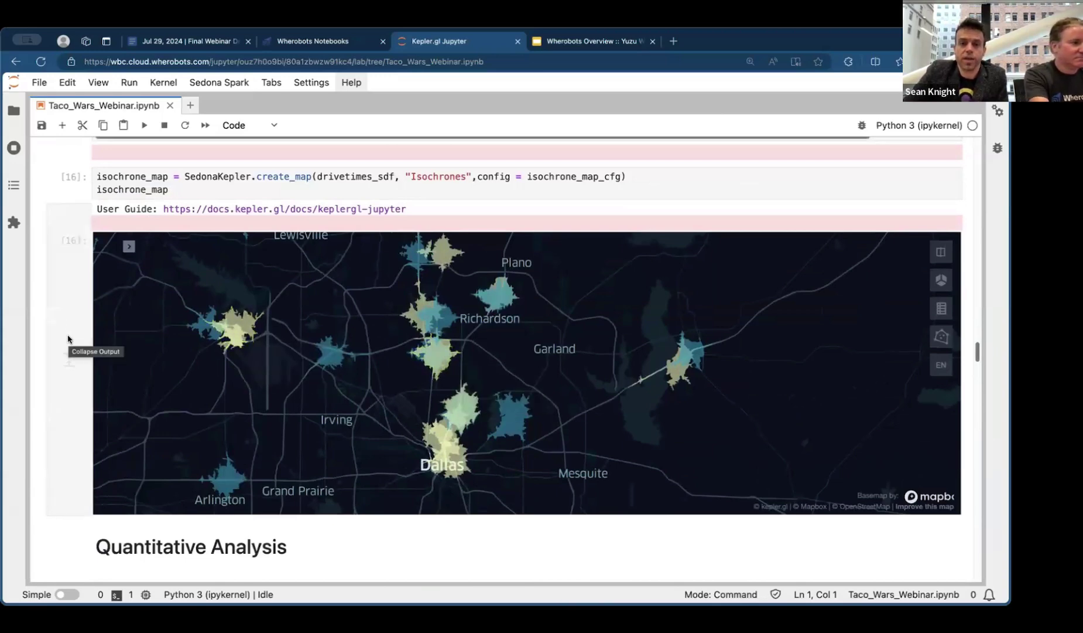
pyautogui.scroll(-8, 68, 338)
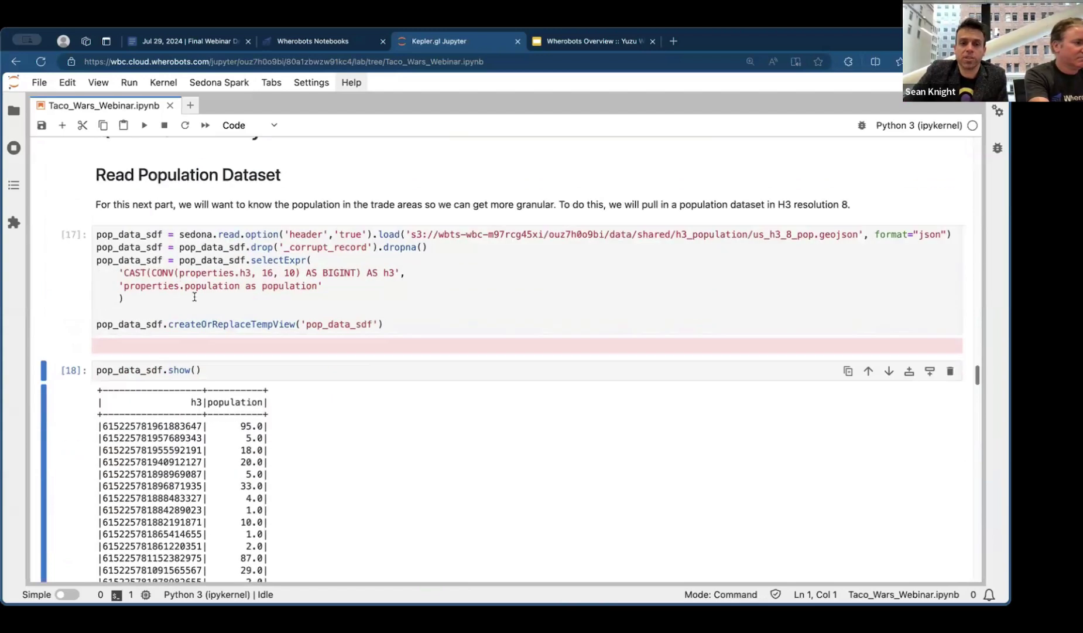
pyautogui.scroll(-7, 50, 322)
pyautogui.scroll(-3, 50, 322)
pyautogui.scroll(-2, 55, 351)
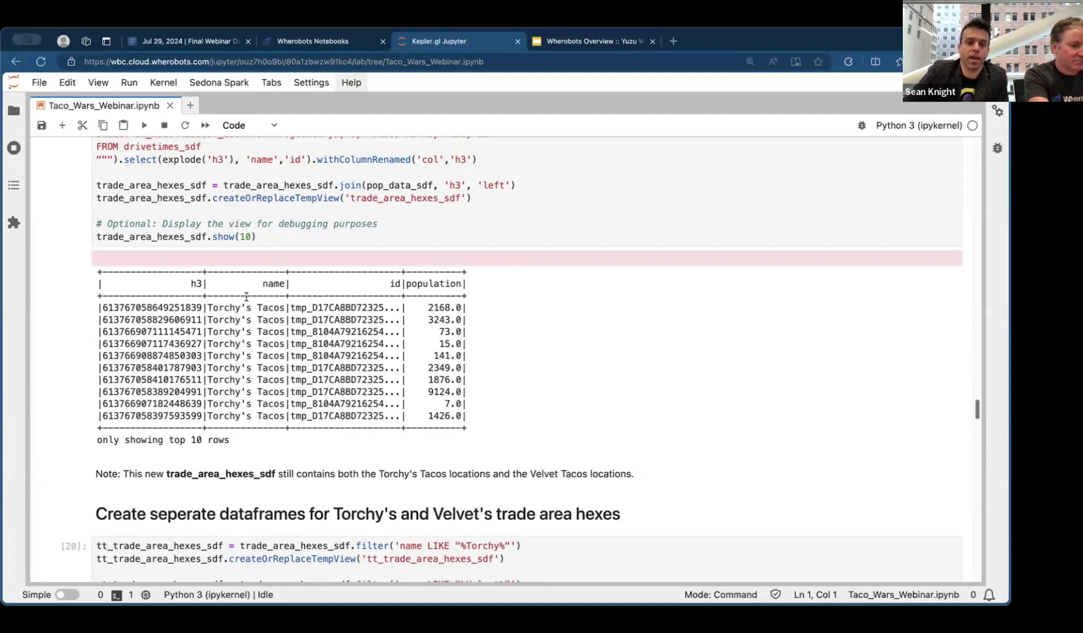
# Review the cell that splits the trade area hexes into separate Torchy's and Velvet dataframes, along with its sample output.
pyautogui.scroll(-5, 70, 315)
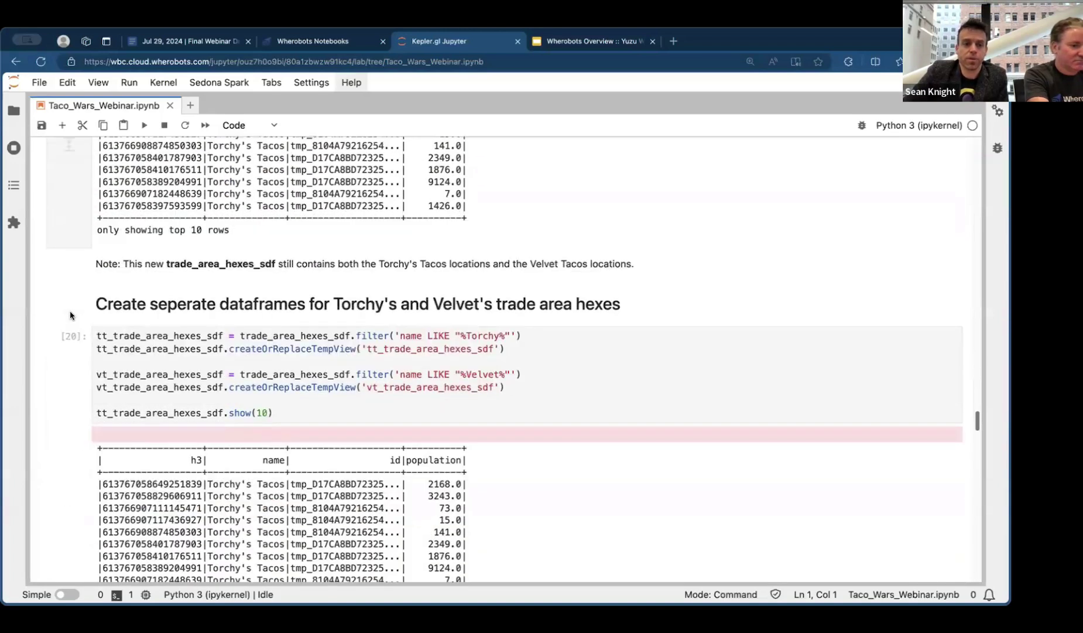
pyautogui.scroll(-3, 70, 313)
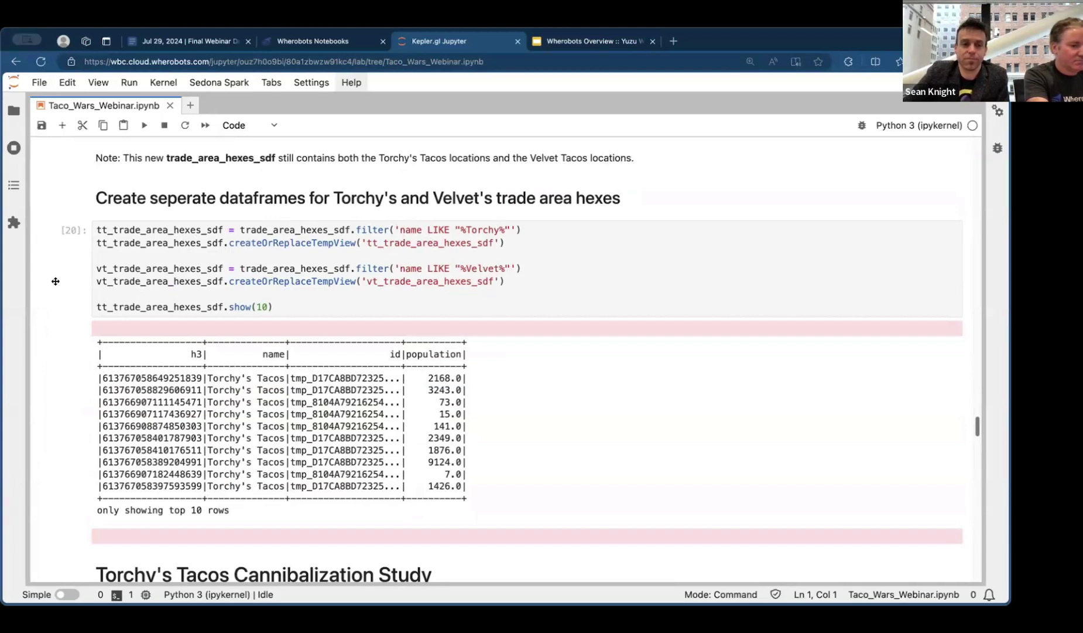
pyautogui.scroll(-6, 56, 281)
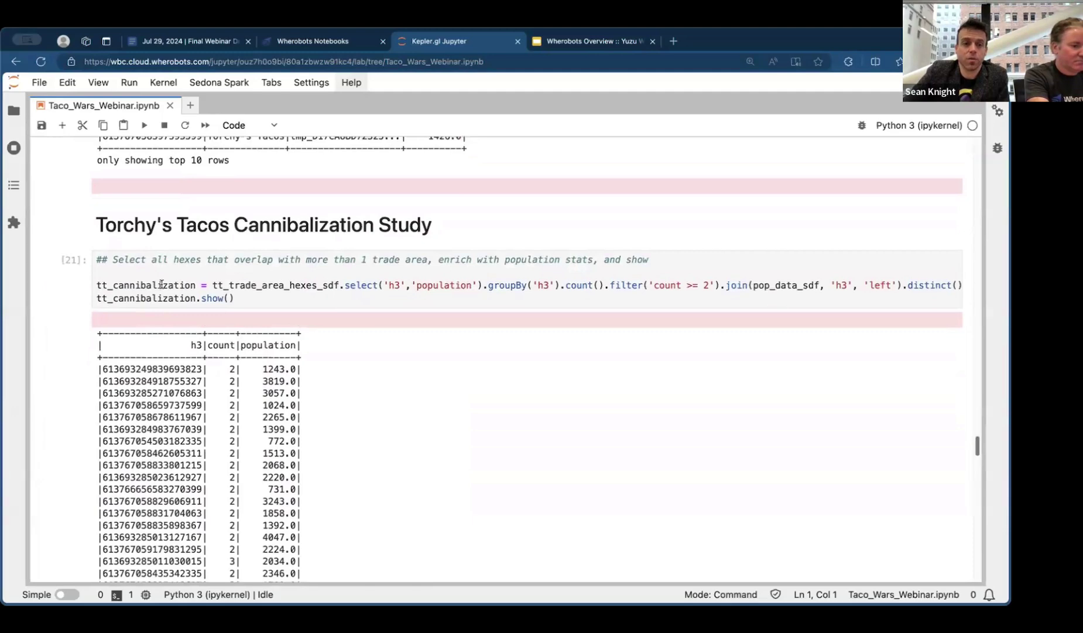
pyautogui.scroll(3, 55, 203)
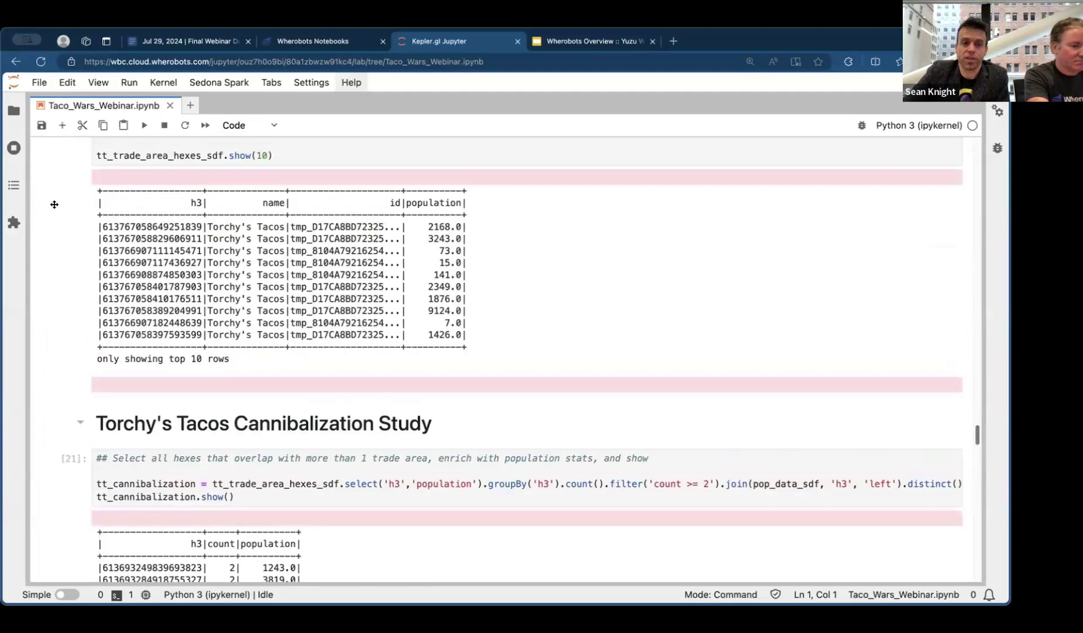
# Examine the Torchy's Tacos Cannibalization Study query and its table of hexes that overlap more than one trade area.
pyautogui.scroll(-3, 48, 244)
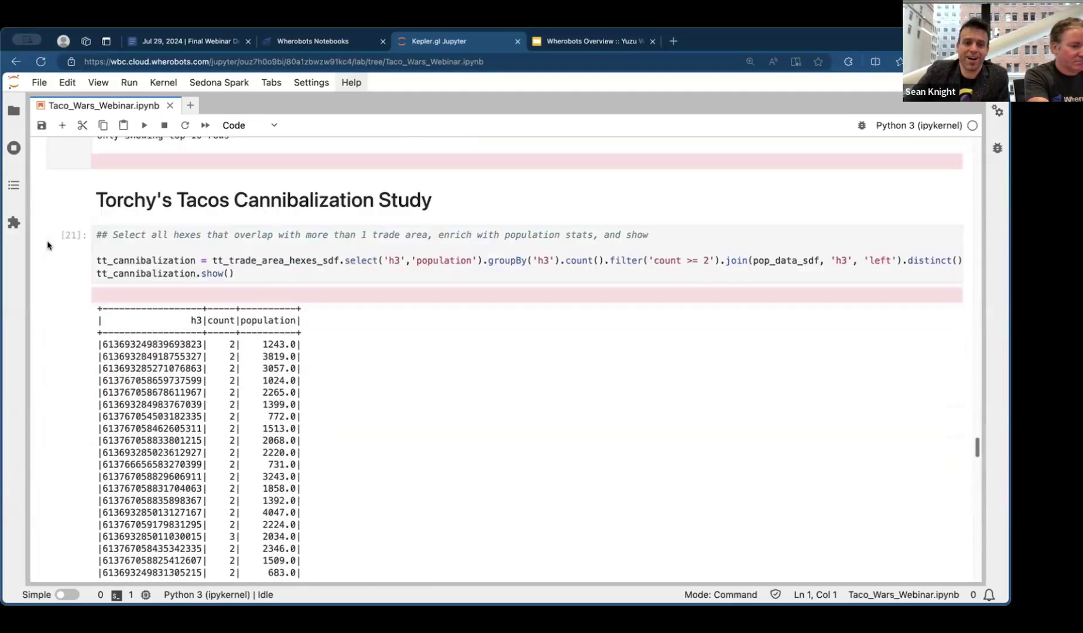
pyautogui.scroll(-1, 48, 245)
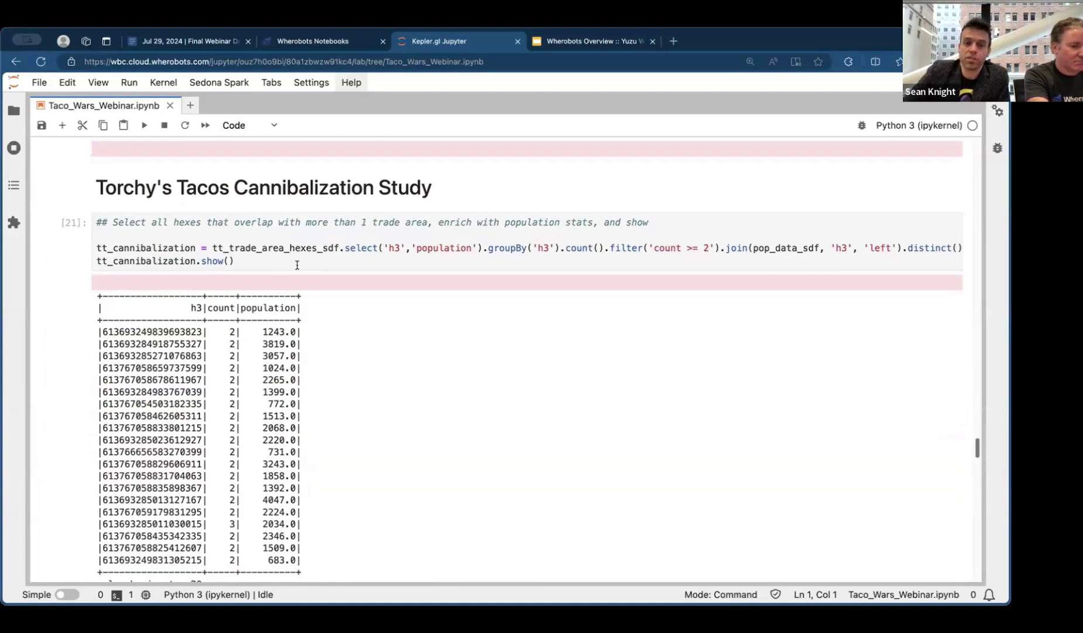
pyautogui.scroll(-1, 51, 289)
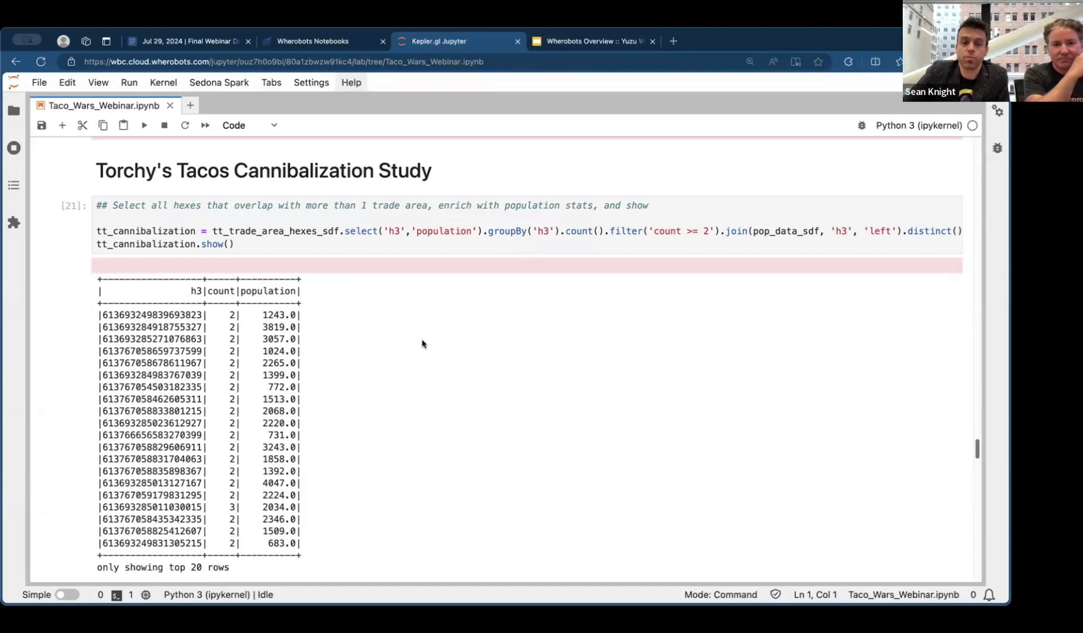
pyautogui.scroll(-3, 58, 316)
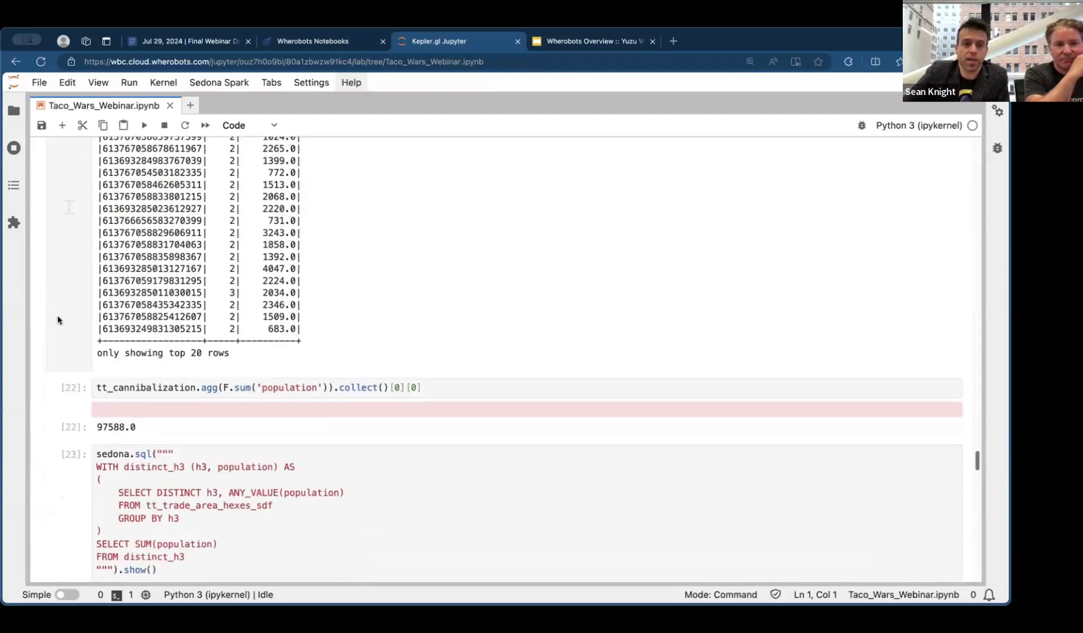
pyautogui.scroll(3, 58, 317)
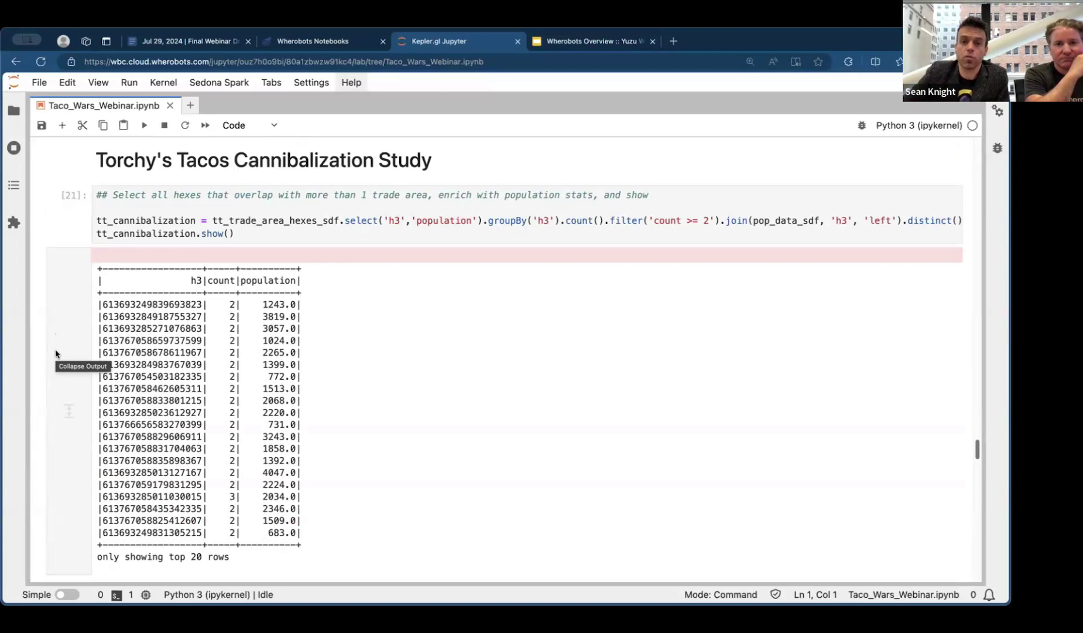
pyautogui.scroll(-1, 55, 353)
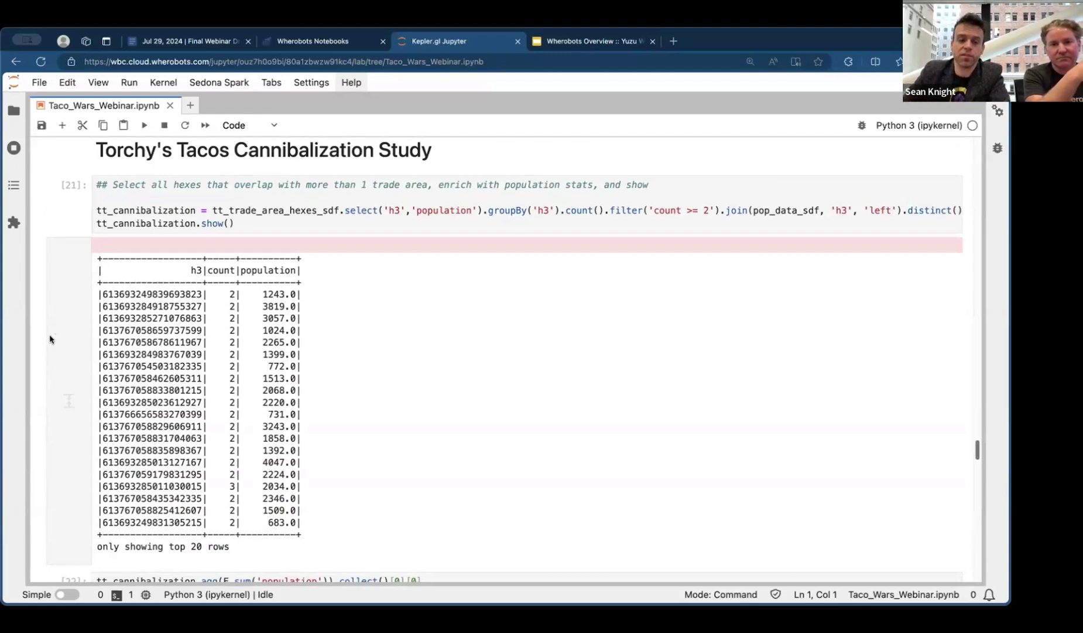
# Read the population sum queries and the written results of the Torchy's Tacos Cannibalization Study.
pyautogui.scroll(-10, 50, 339)
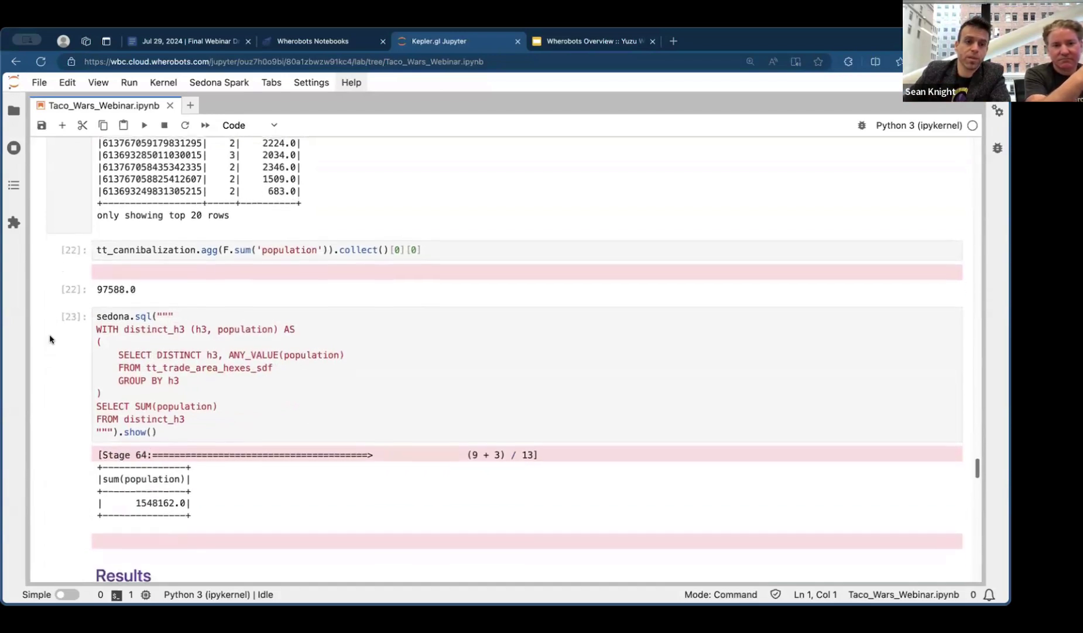
pyautogui.scroll(-2, 50, 338)
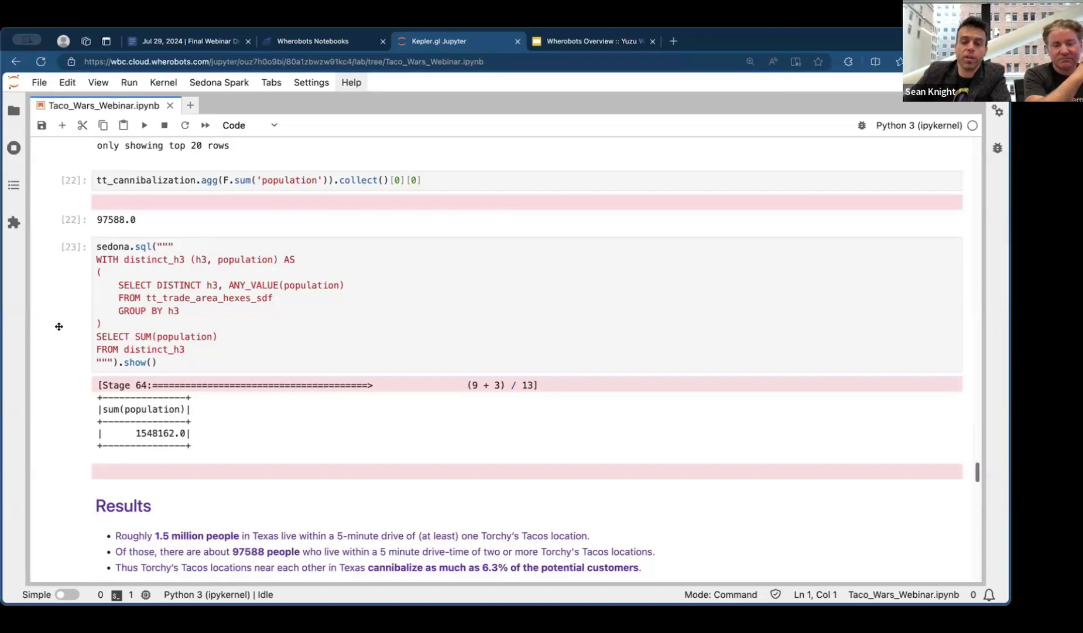
pyautogui.scroll(-5, 58, 326)
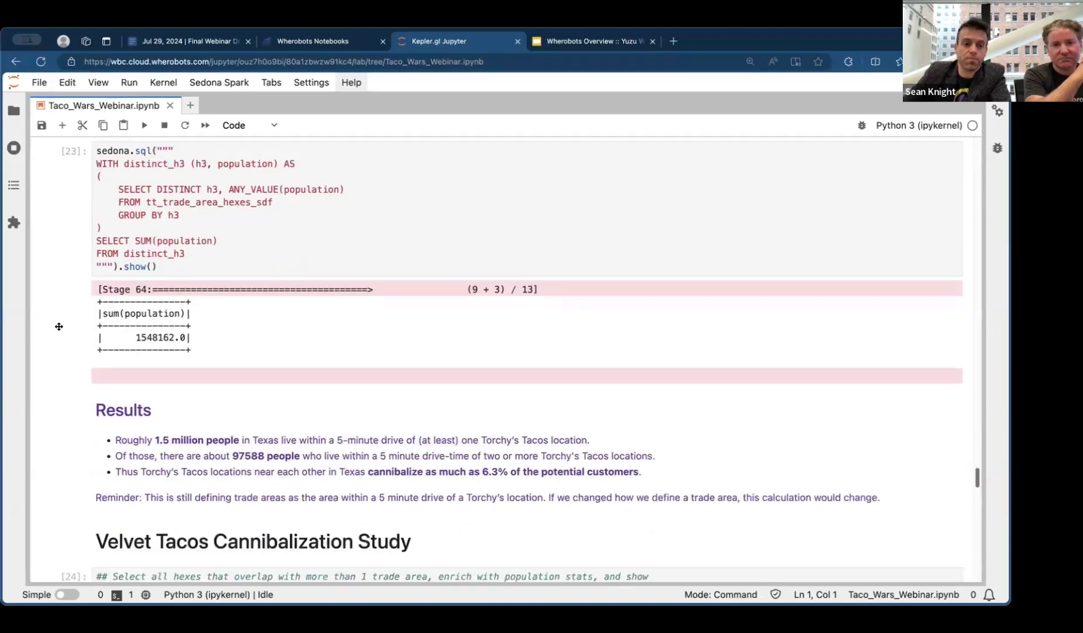
pyautogui.scroll(3, 59, 328)
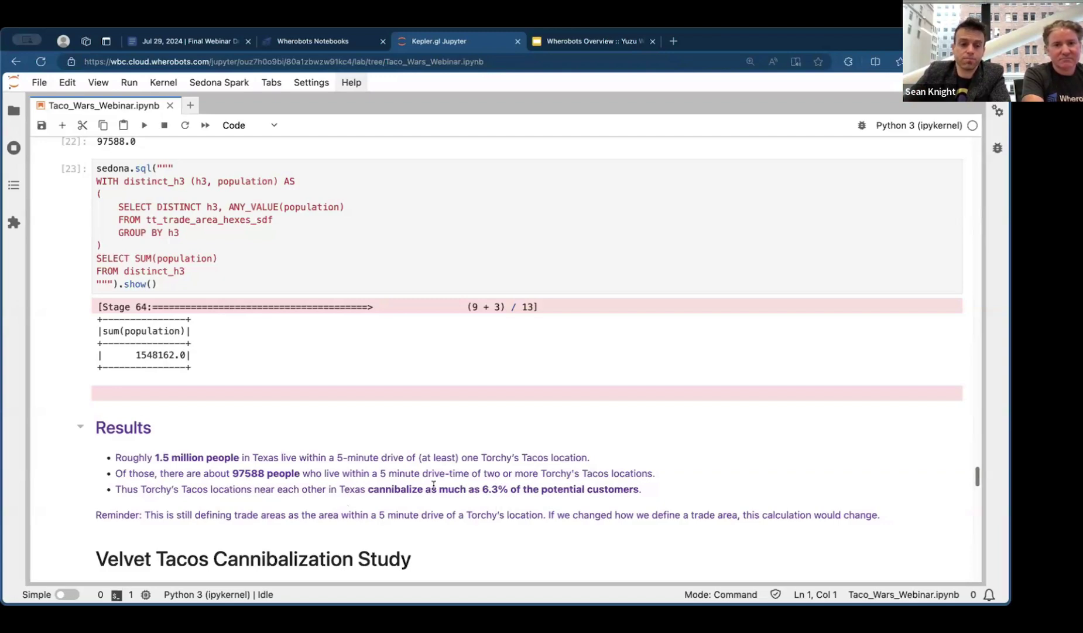
pyautogui.scroll(-2, 74, 483)
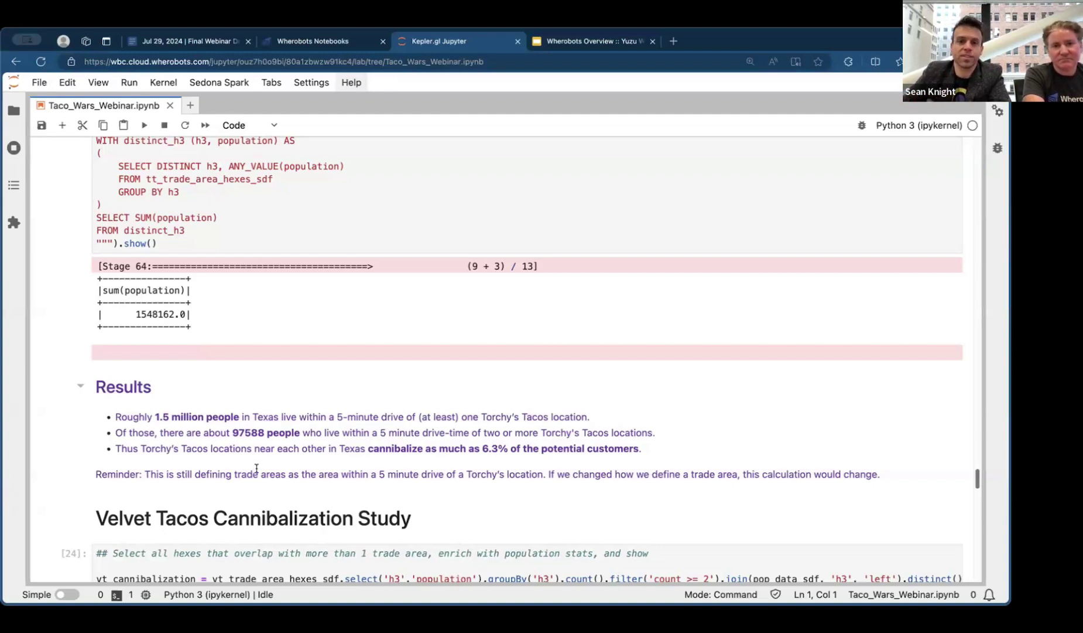
# Review the Velvet Tacos Cannibalization Study, from the overlapping hexes and population sums to its written results.
pyautogui.scroll(-4, 72, 439)
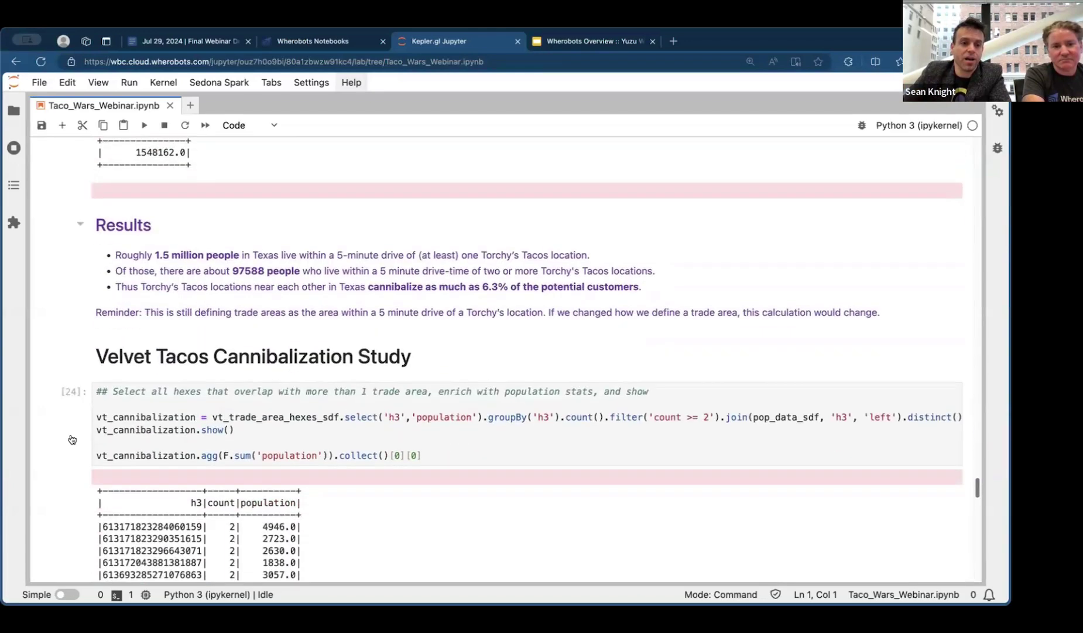
pyautogui.scroll(-2, 71, 439)
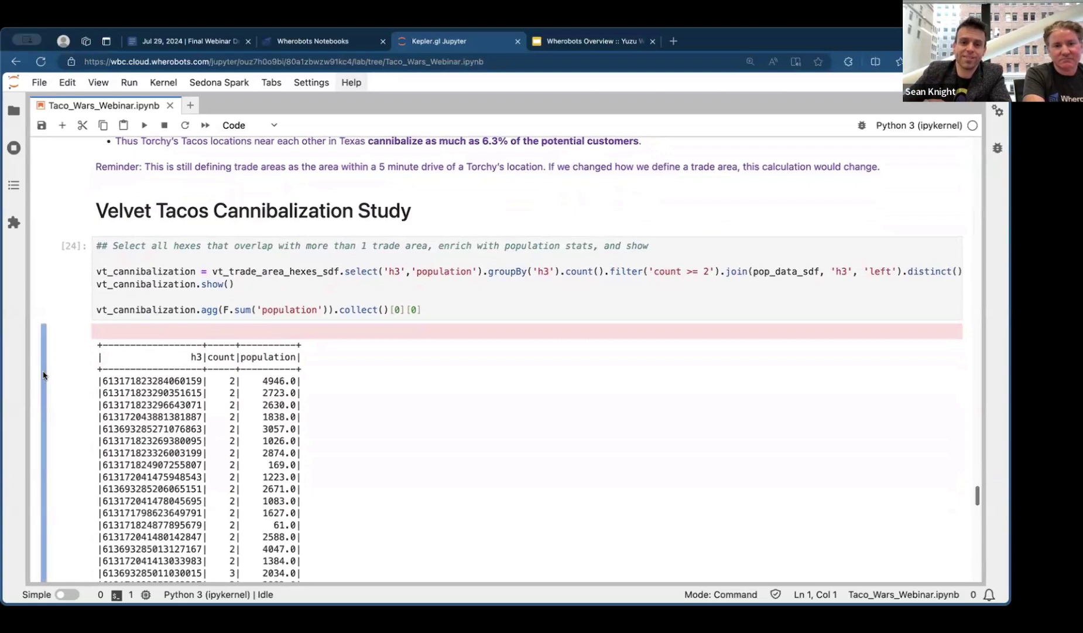
pyautogui.scroll(-5, 43, 375)
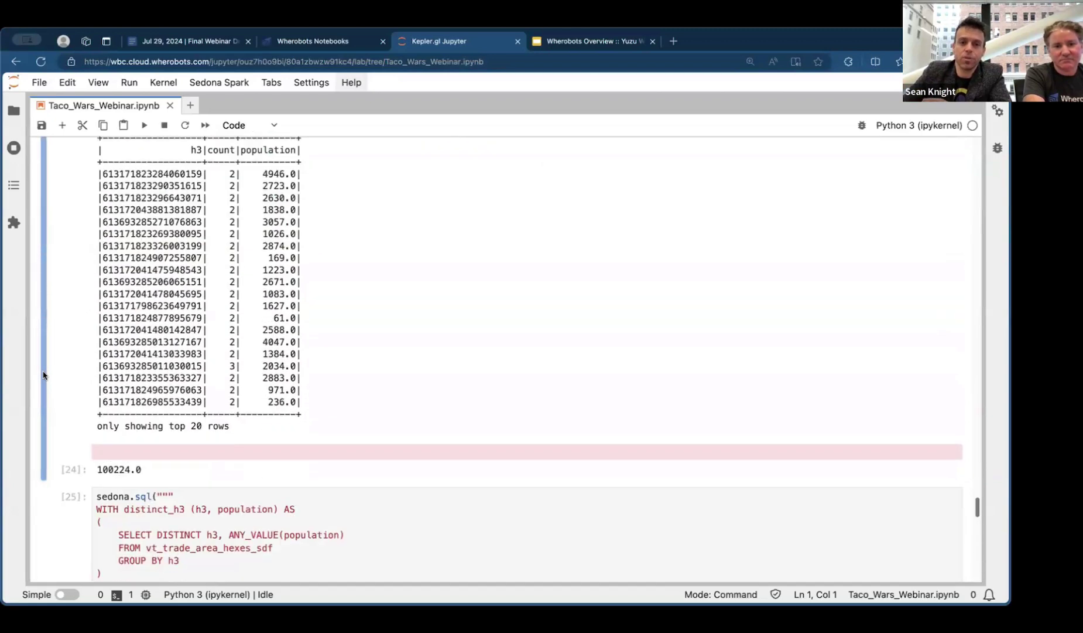
pyautogui.scroll(2, 43, 375)
pyautogui.scroll(-7, 50, 372)
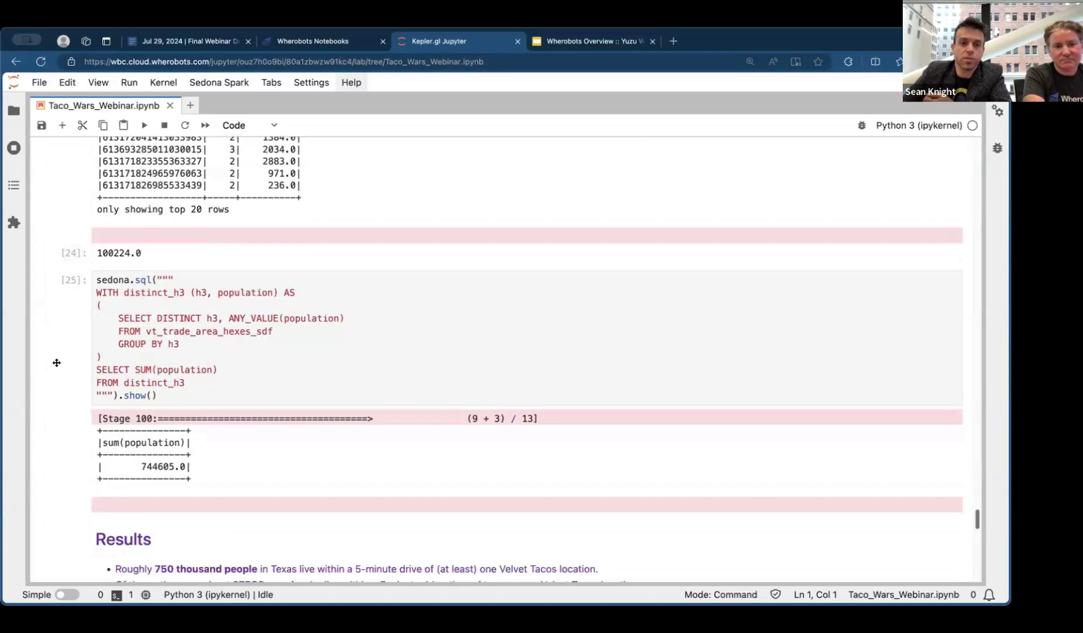
pyautogui.scroll(-7, 53, 358)
pyautogui.scroll(2, 53, 363)
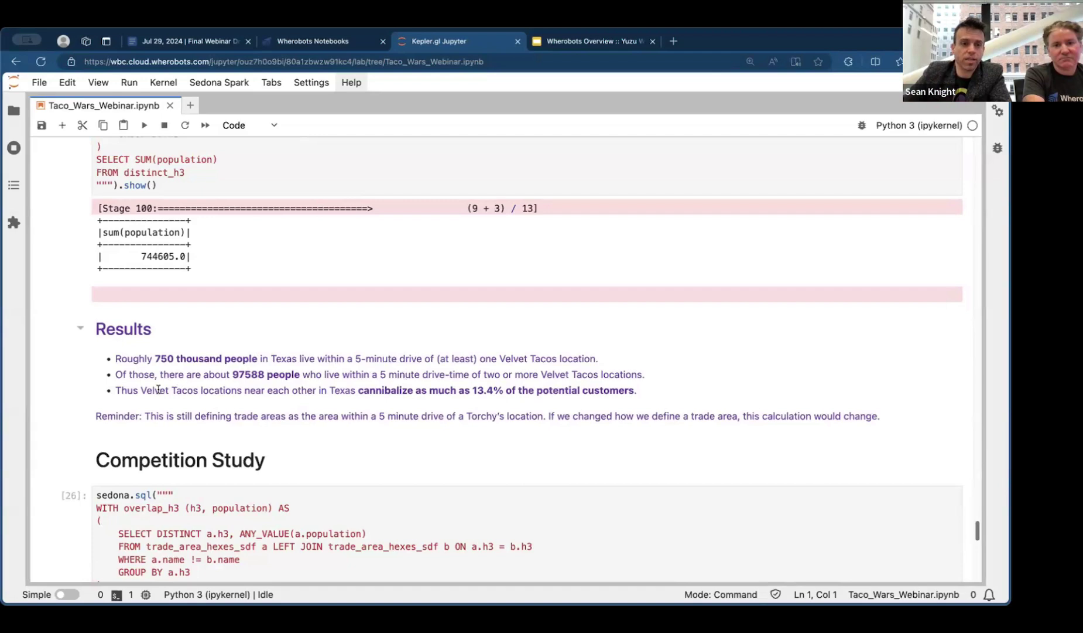
# Check the overlap population stated in the Velvet Tacos results against the sum output by the vt_cannibalization cell.
pyautogui.moveTo(300, 375); pyautogui.dragTo(232, 375)
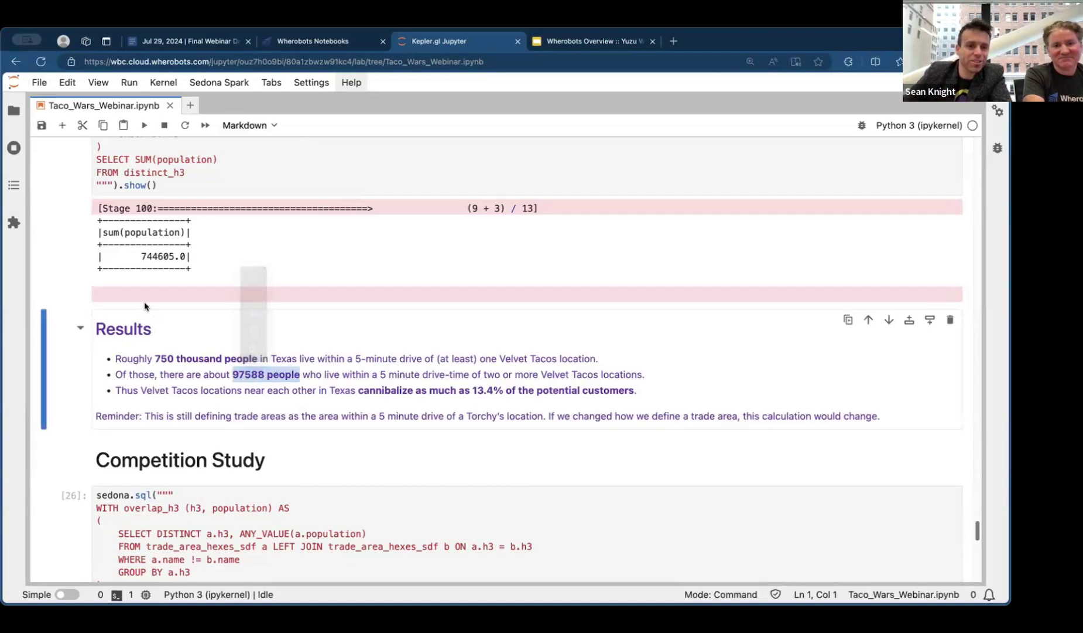
pyautogui.scroll(10, 146, 310)
pyautogui.scroll(3, 135, 309)
pyautogui.scroll(-3, 114, 332)
pyautogui.moveTo(145, 333); pyautogui.dragTo(96, 333)
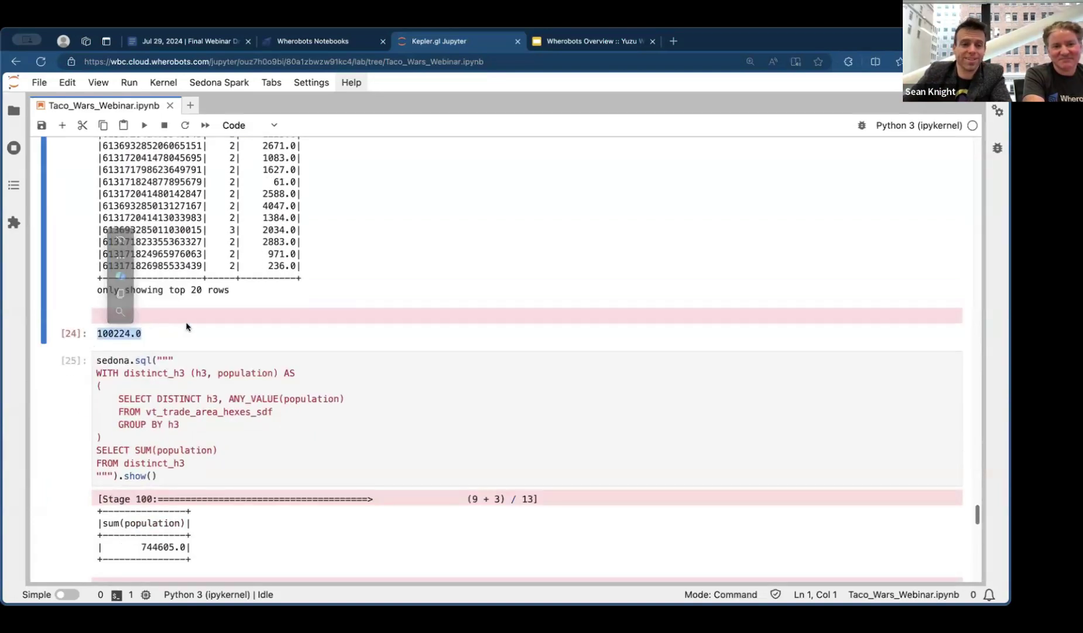
pyautogui.click(81, 409)
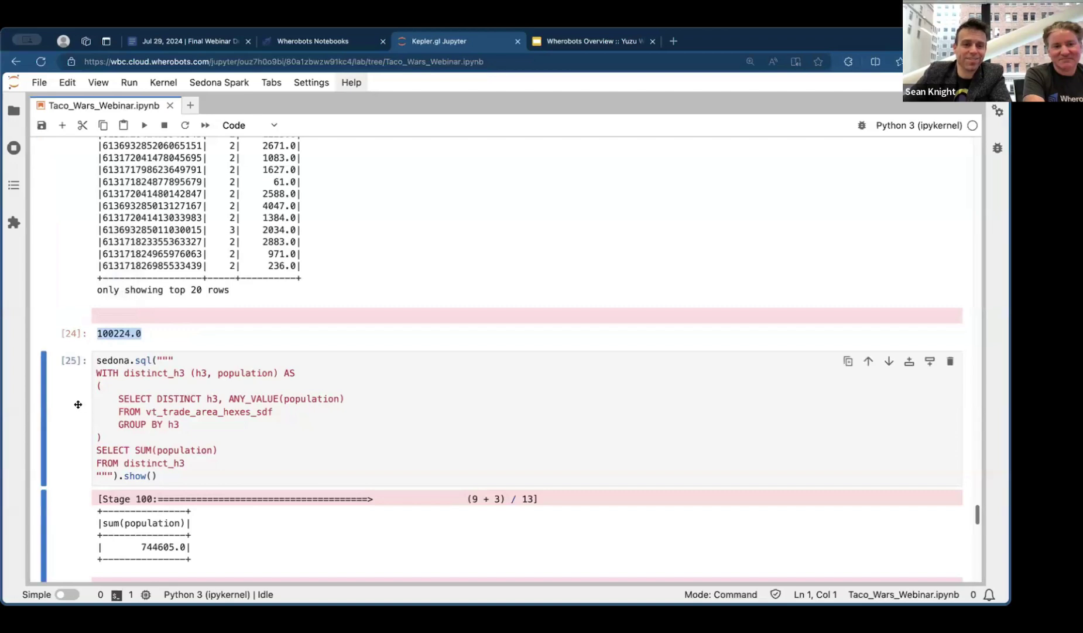
# Read the written results of the Velvet Tacos Cannibalization Study and revisit the restaurant location map near the start of the notebook.
pyautogui.scroll(-4, 79, 406)
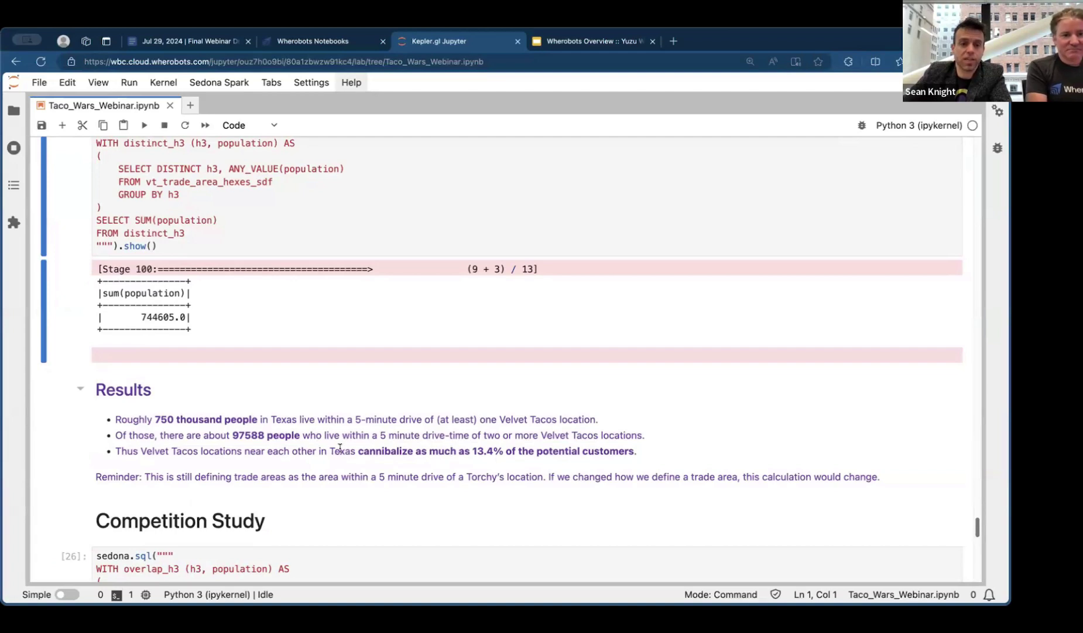
pyautogui.scroll(-3, 104, 329)
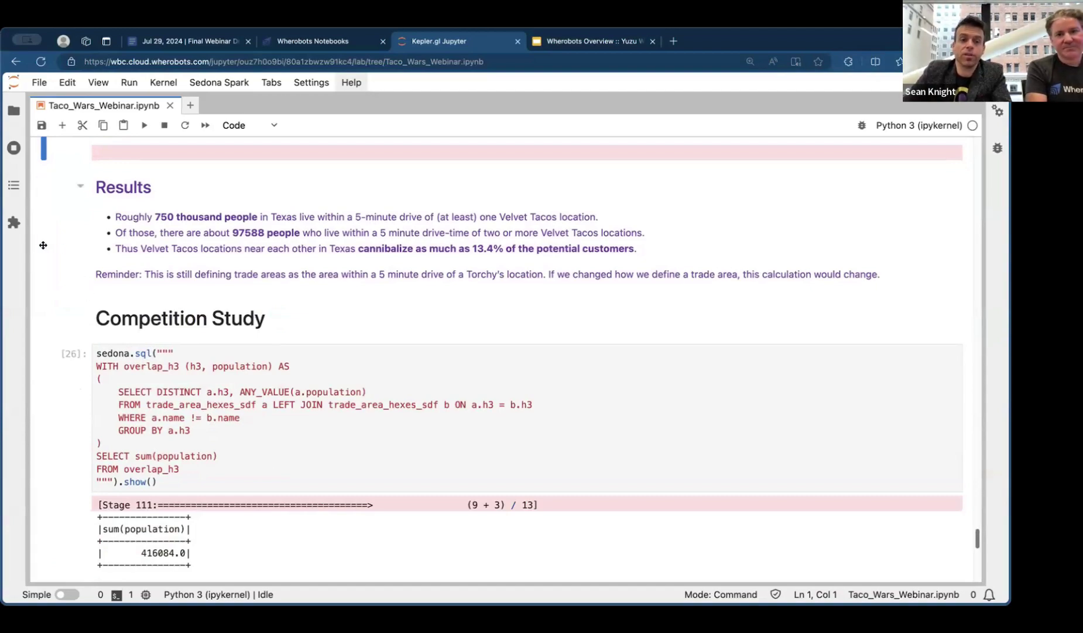
pyautogui.scroll(20, 43, 245)
pyautogui.scroll(20, 61, 249)
pyautogui.scroll(-8, 61, 249)
pyautogui.scroll(-20, 61, 249)
pyautogui.scroll(5, 560, 381)
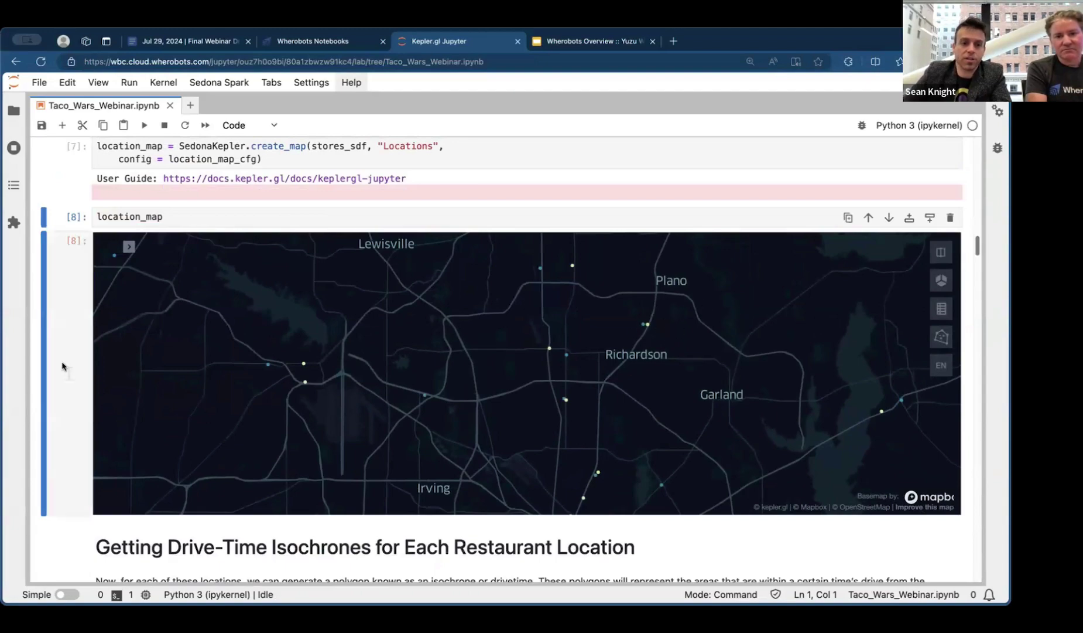
# Review the Torchy's Tacos Cannibalization Study again, from the overlapping hexes and population sums to its written results.
pyautogui.scroll(-20, 44, 366)
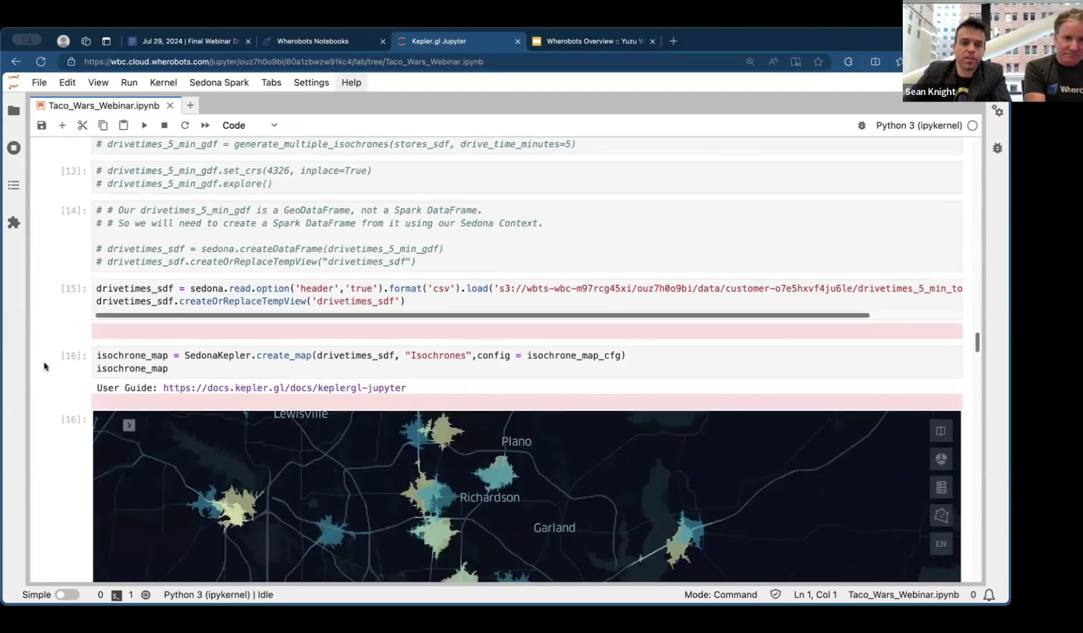
pyautogui.scroll(-20, 44, 366)
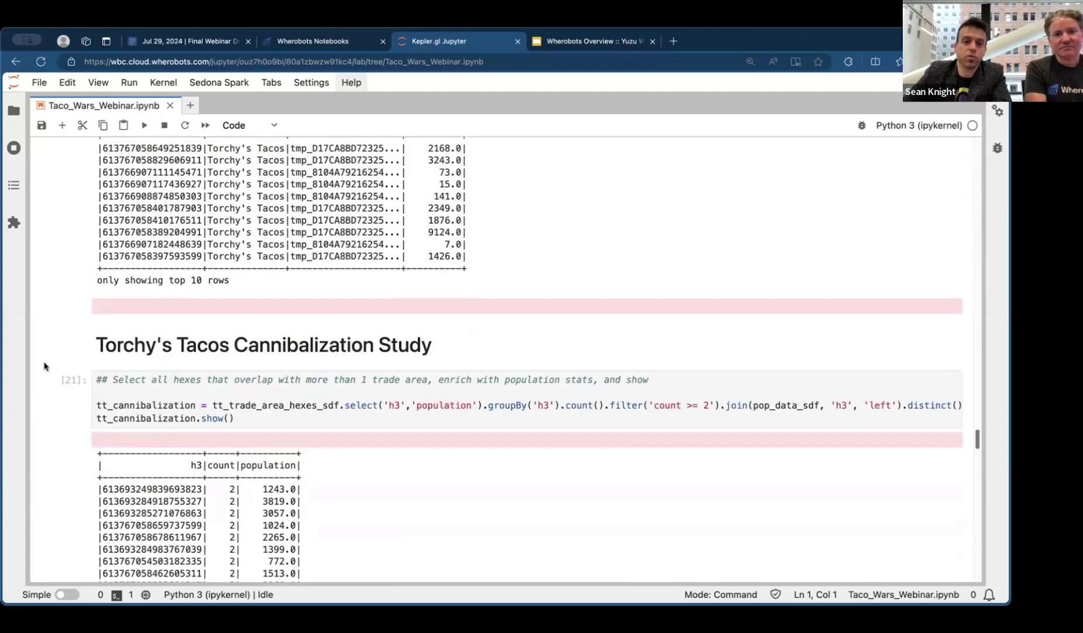
pyautogui.scroll(-3, 44, 366)
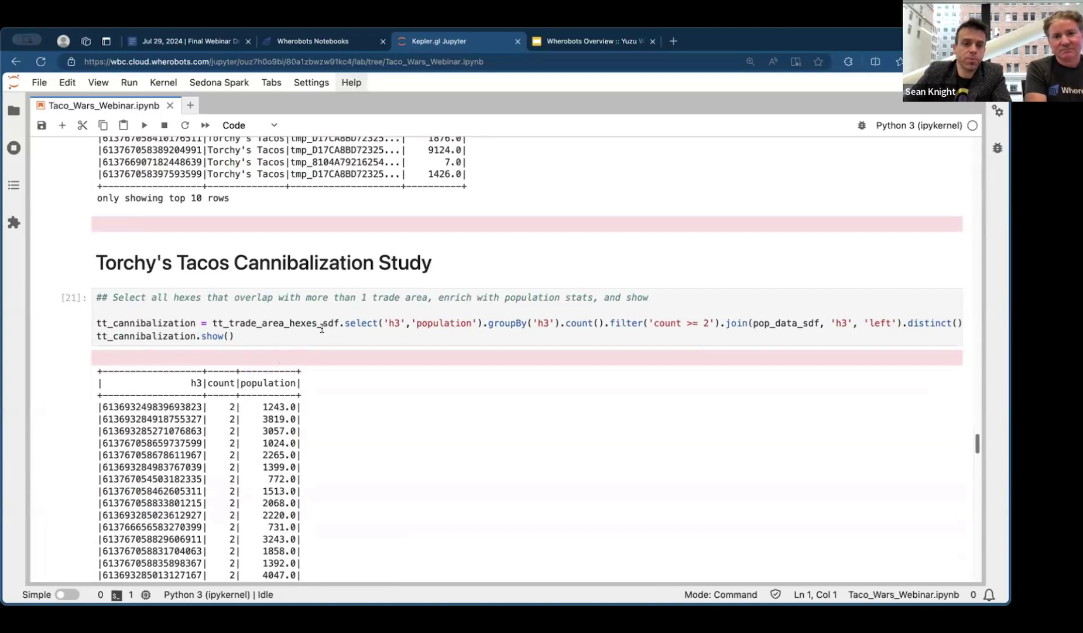
pyautogui.scroll(-3, 89, 388)
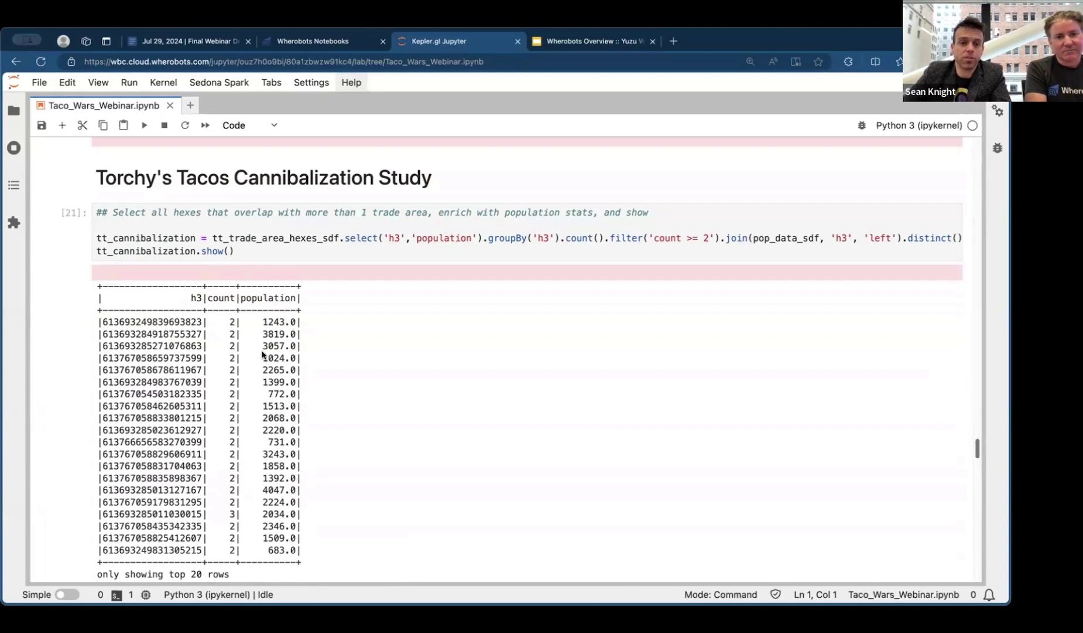
pyautogui.scroll(-6, 55, 342)
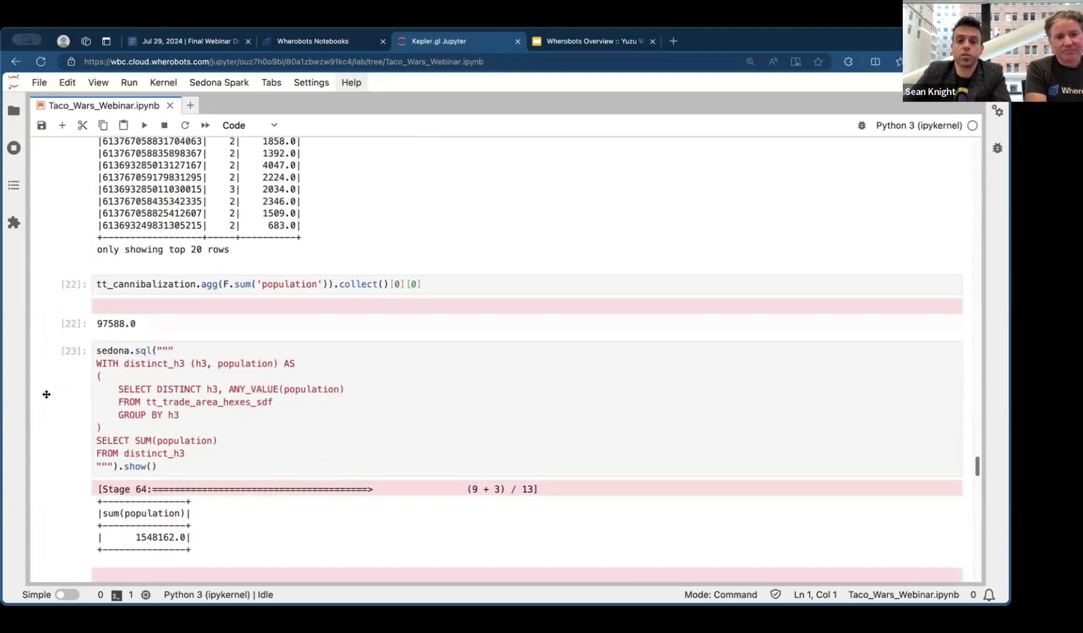
pyautogui.scroll(-4, 56, 396)
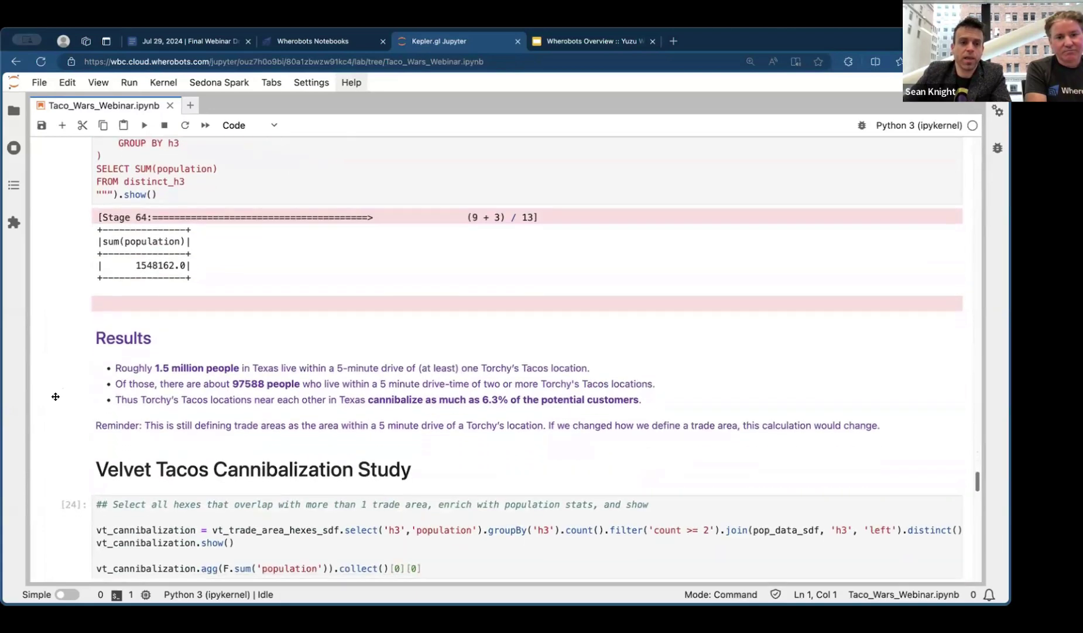
pyautogui.scroll(1, 68, 409)
pyautogui.scroll(-1, 252, 451)
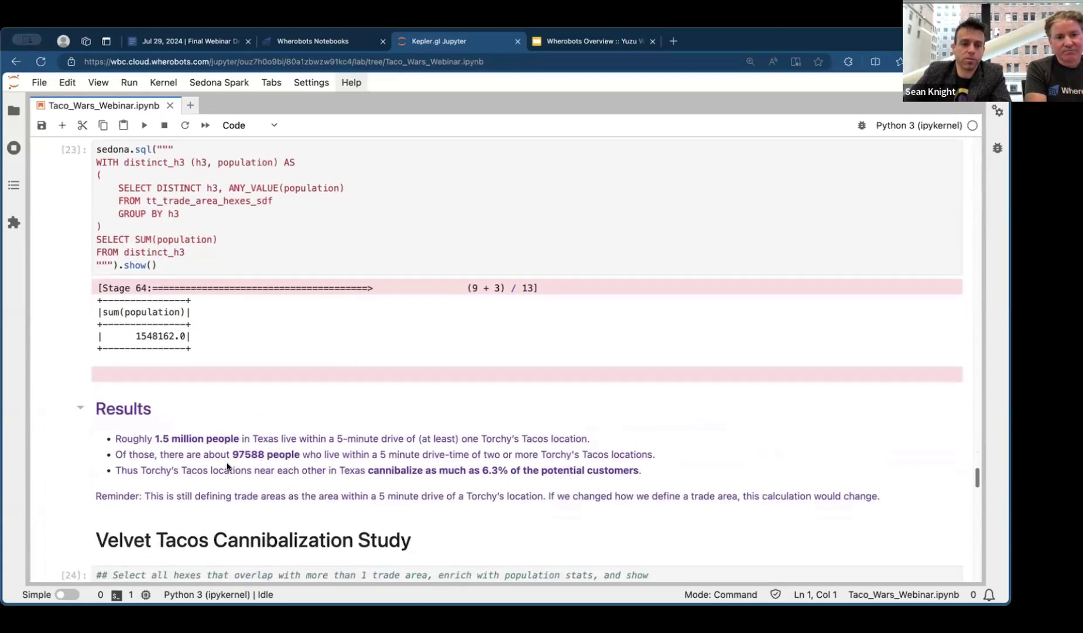
# Examine the Competition Study query, its population sum and the written results comparing Velvet Tacos with Torchy's Tacos.
pyautogui.scroll(-15, 104, 415)
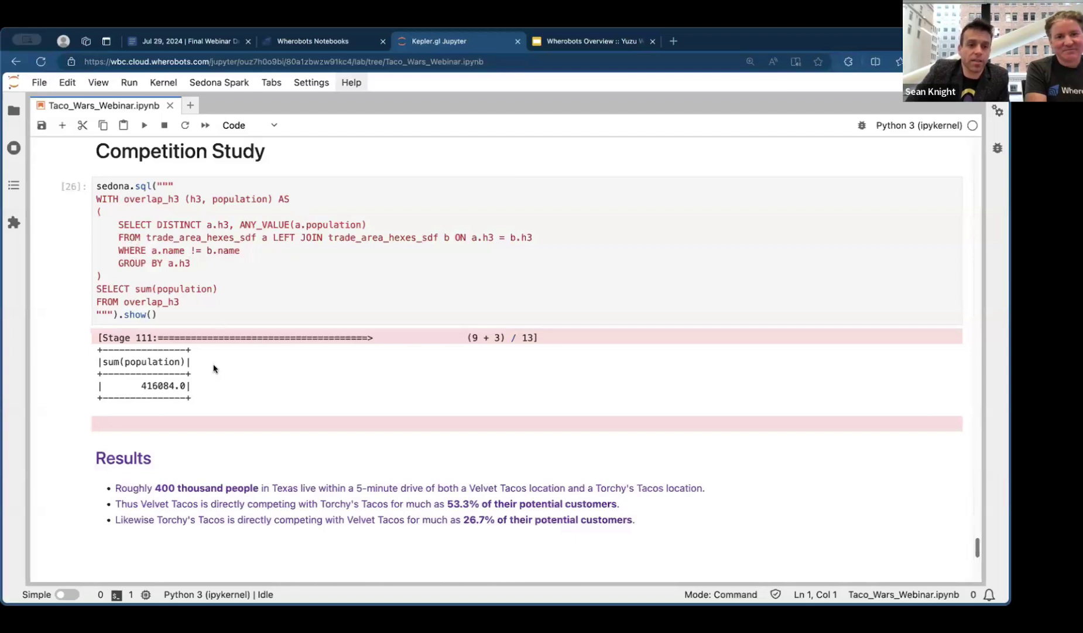
pyautogui.scroll(-4, 196, 385)
pyautogui.scroll(2, 197, 386)
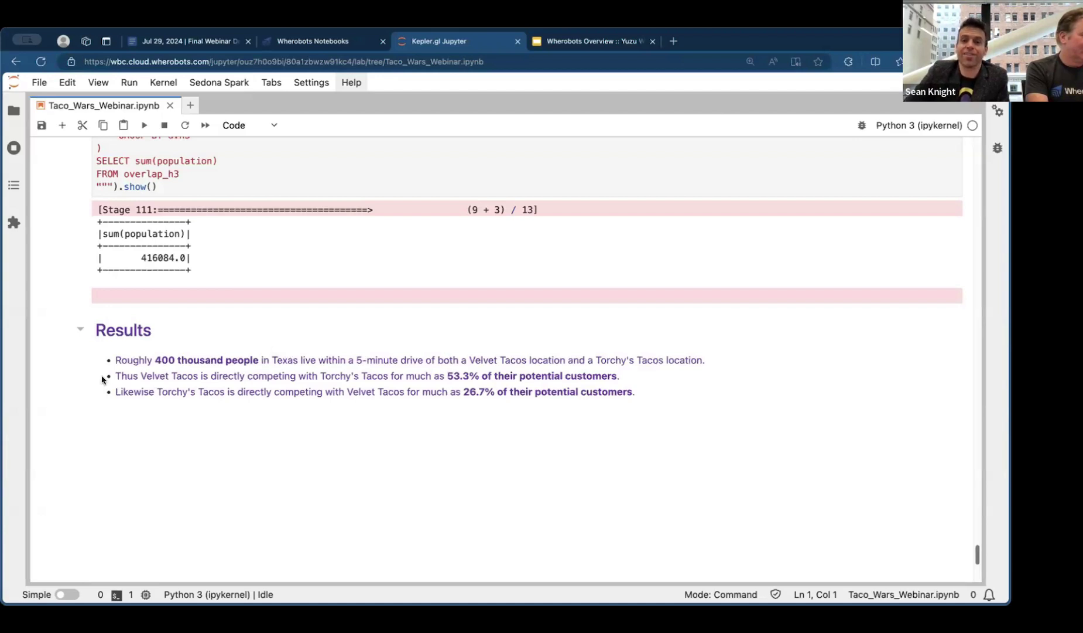
pyautogui.scroll(-3, 103, 369)
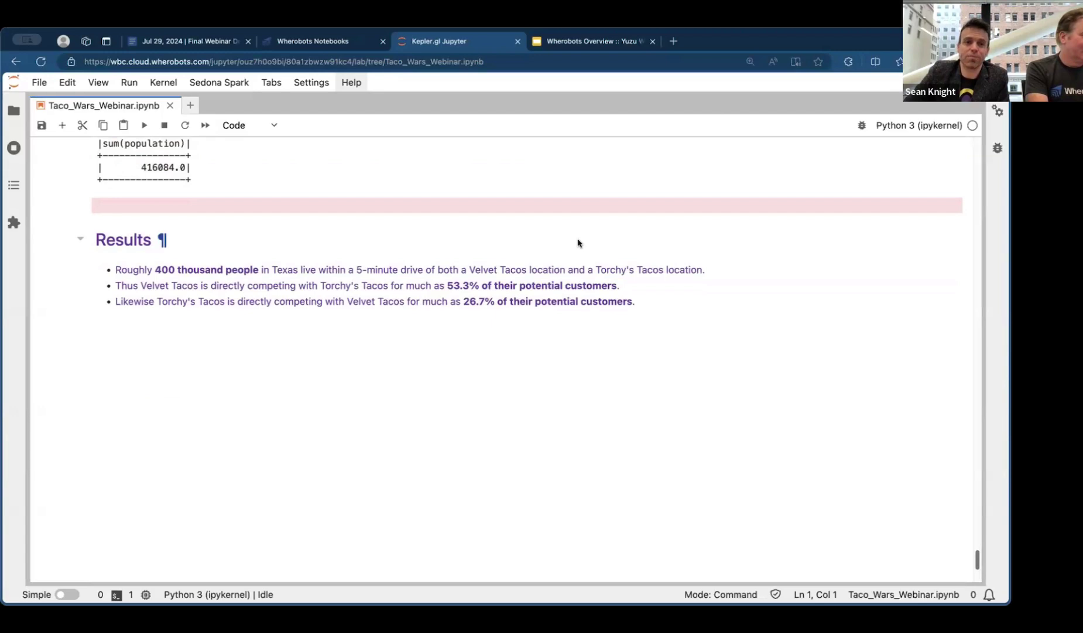
pyautogui.scroll(1, 449, 285)
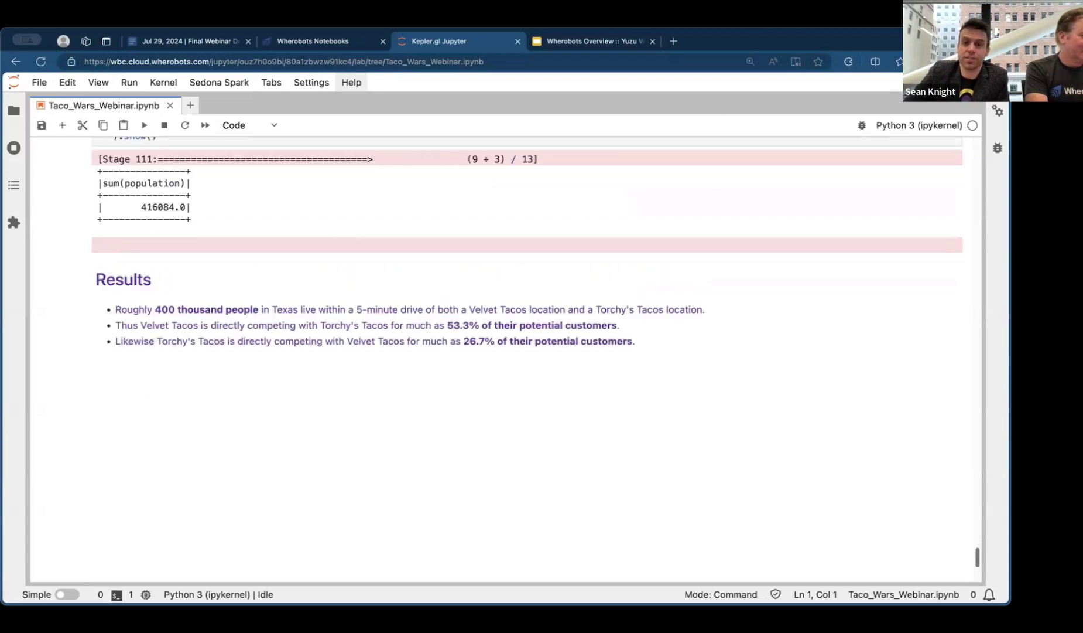
# Switch to the Wherobots Overview presentation in Google Slides and show slide 13, Business Impact of Location Intelligence in CRE.
pyautogui.click(604, 47)
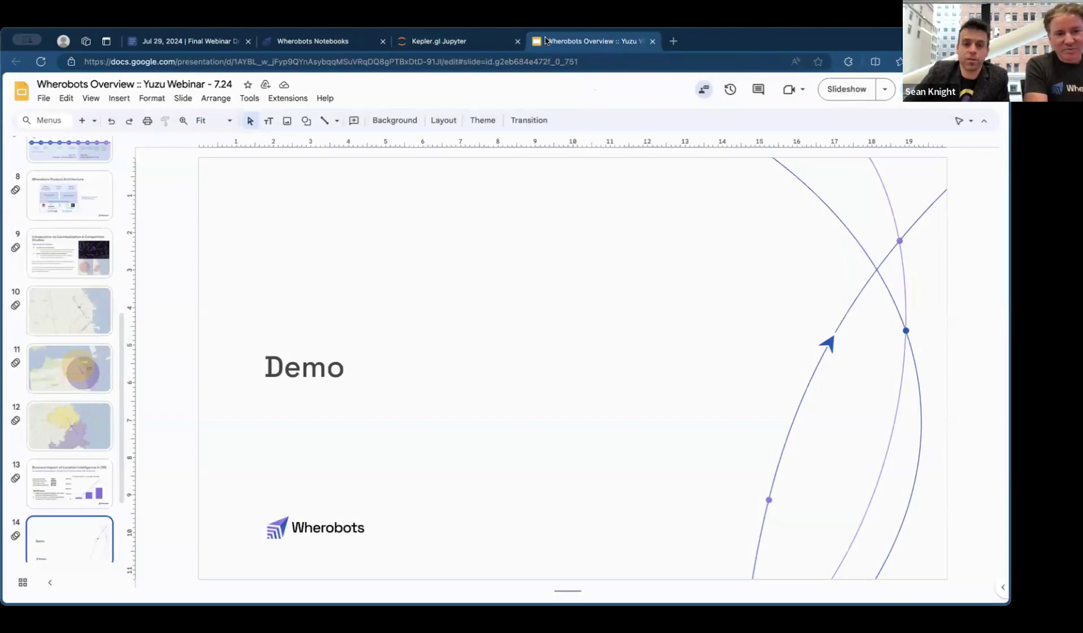
pyautogui.click(69, 483)
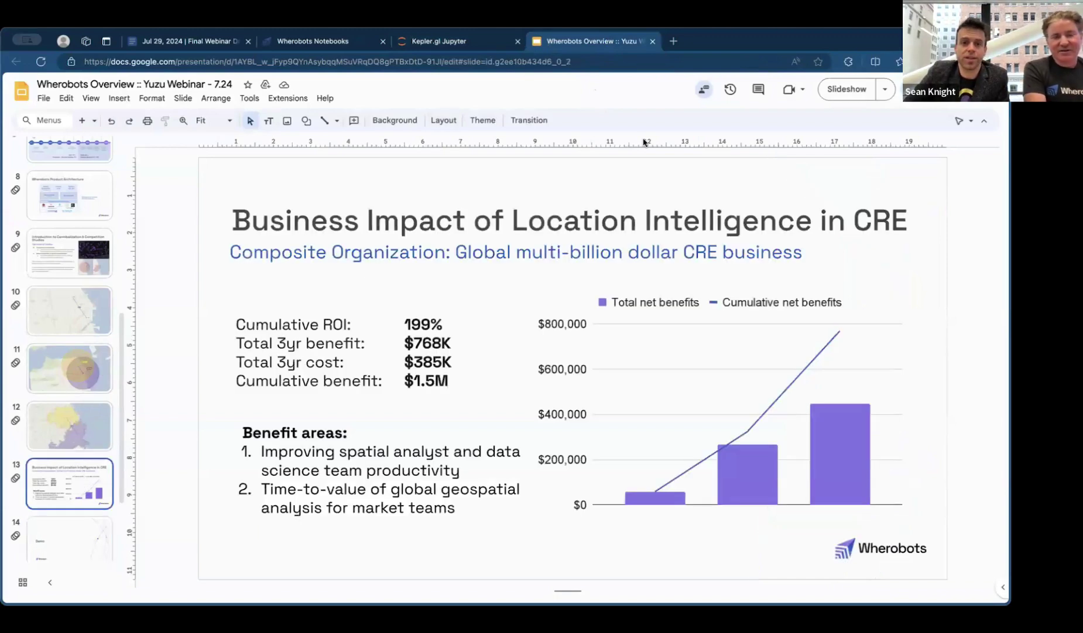